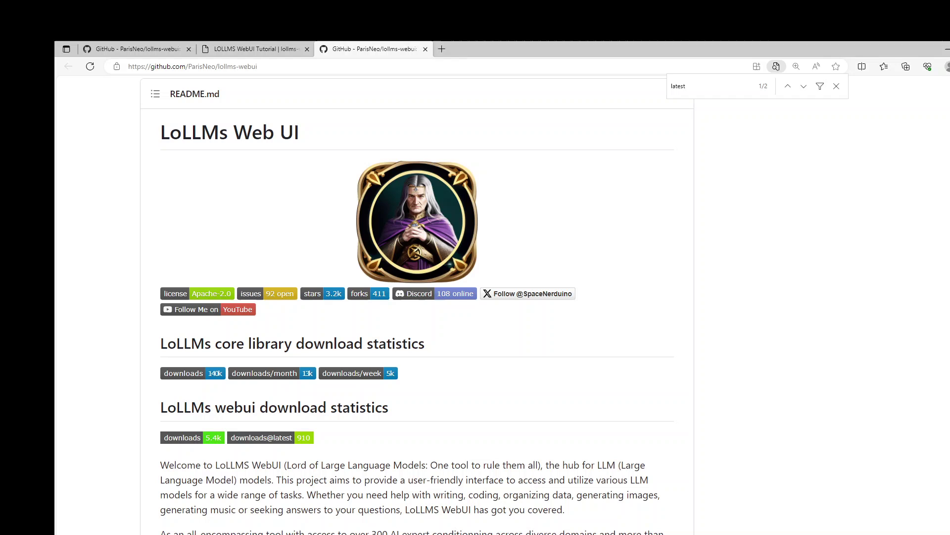
Scroll the lollms-webui repository page to find the V7.0 Latest release in the Releases sidebar
scroll(417, 297, up, 5)
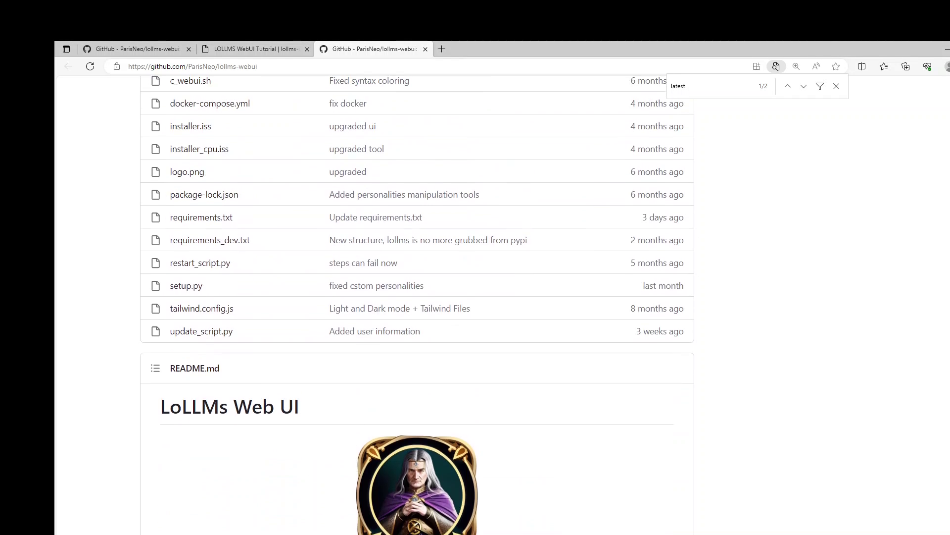
scroll(417, 305, up, 6)
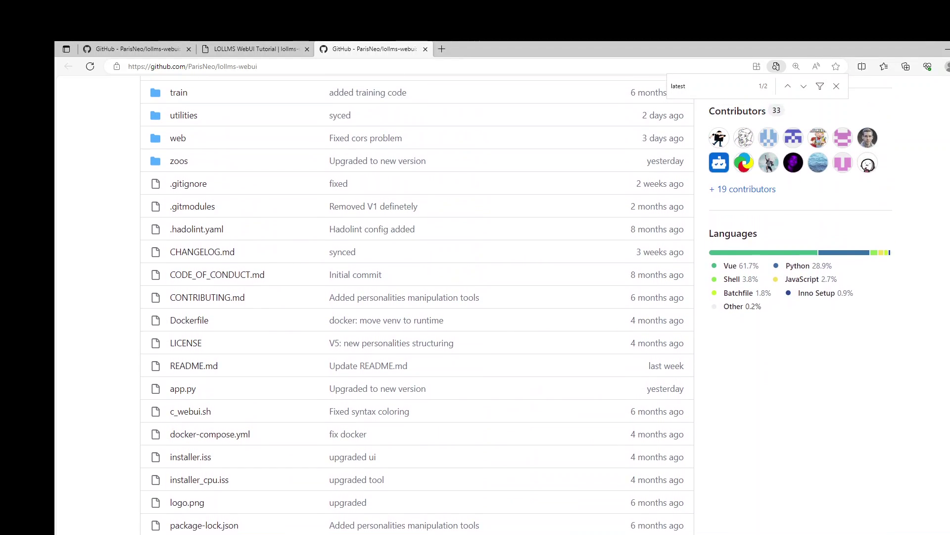
scroll(416, 305, up, 4)
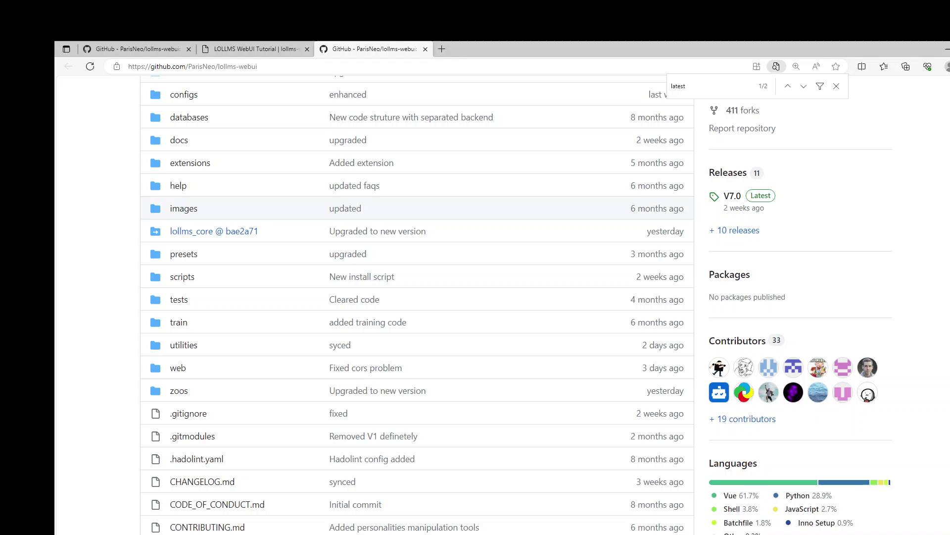
scroll(898, 146, down, 1)
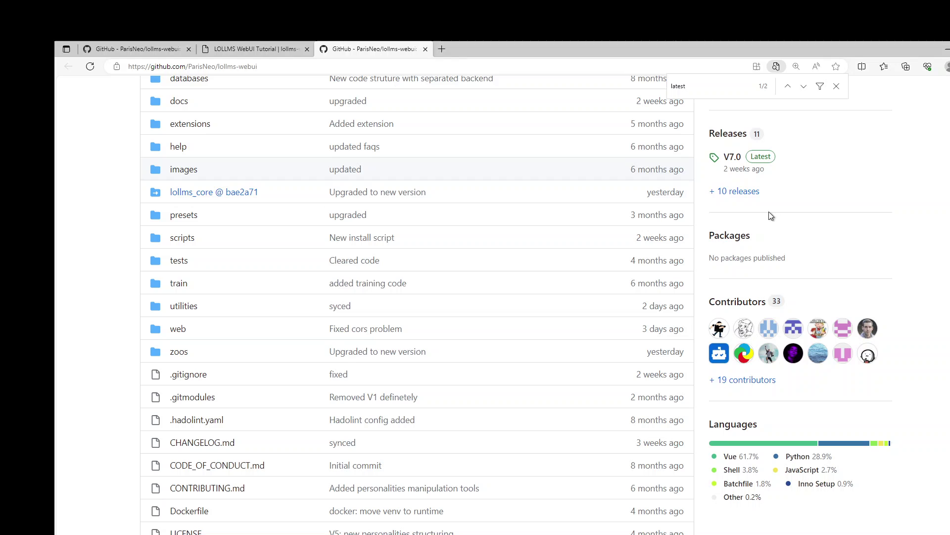
Open the V7.0 release page and choose to save the win_install.bat asset
click(761, 157)
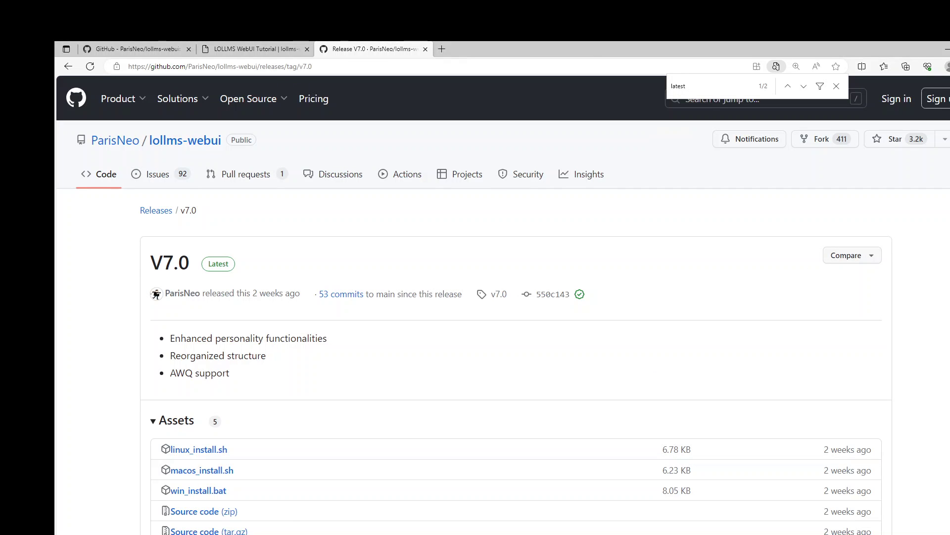
scroll(574, 347, down, 2)
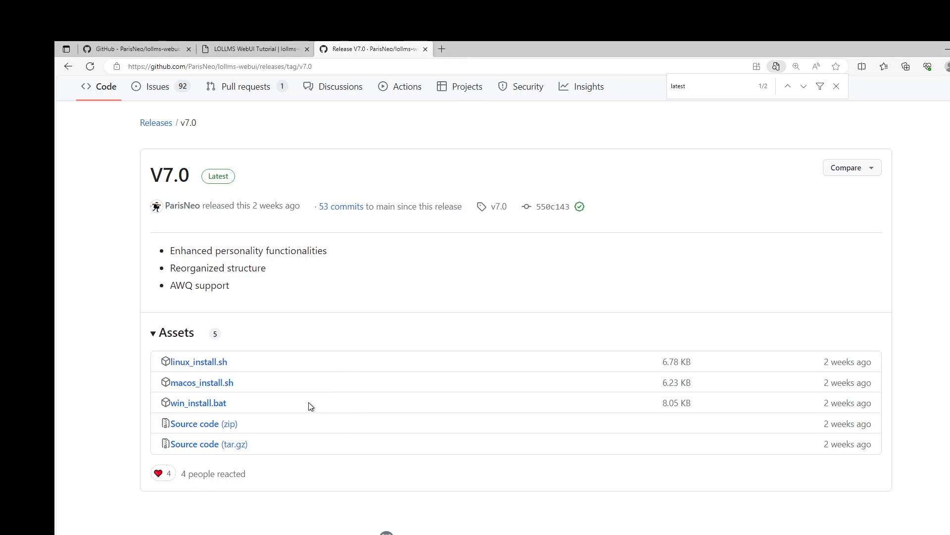
right_click(208, 407)
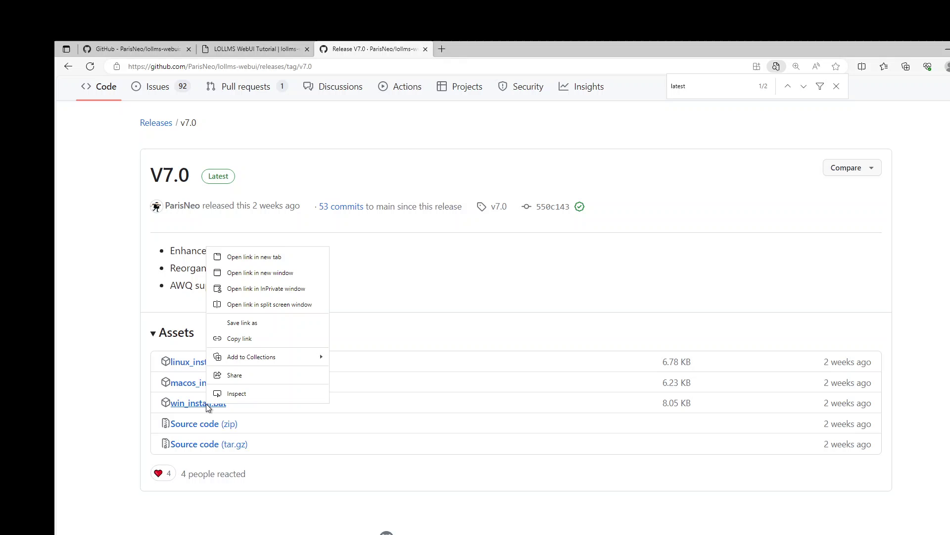
click(254, 323)
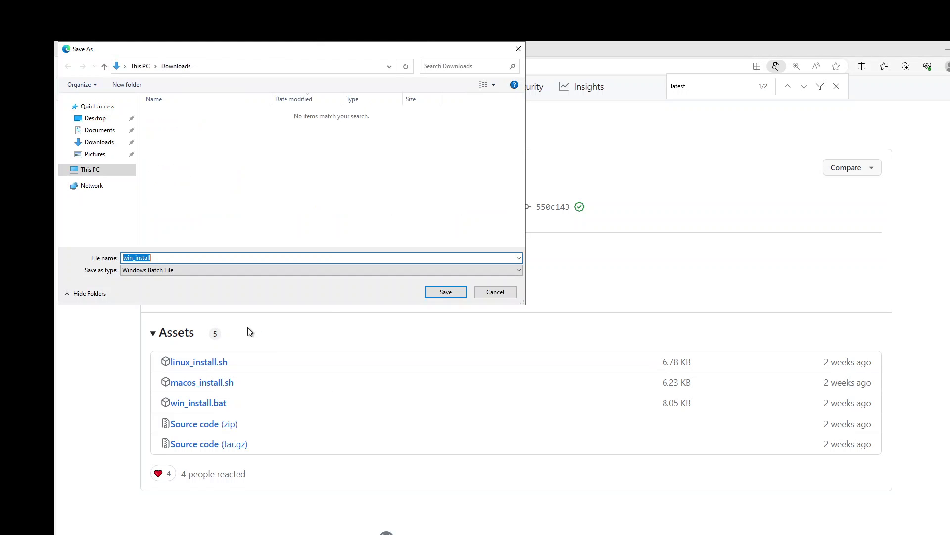
Create a LOLLMS folder on the Desktop and save win_install.bat into it
click(95, 117)
right_click(280, 194)
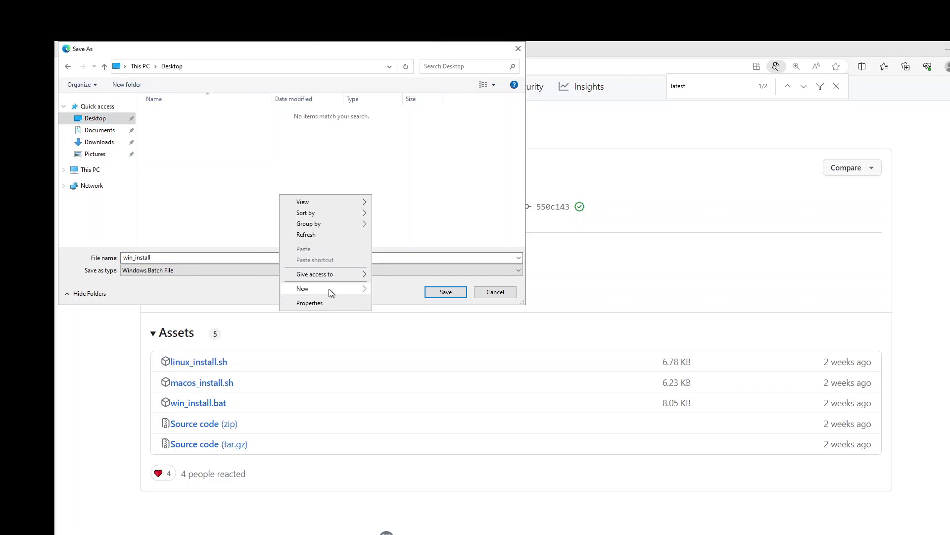
mouse_move(326, 289)
click(391, 291)
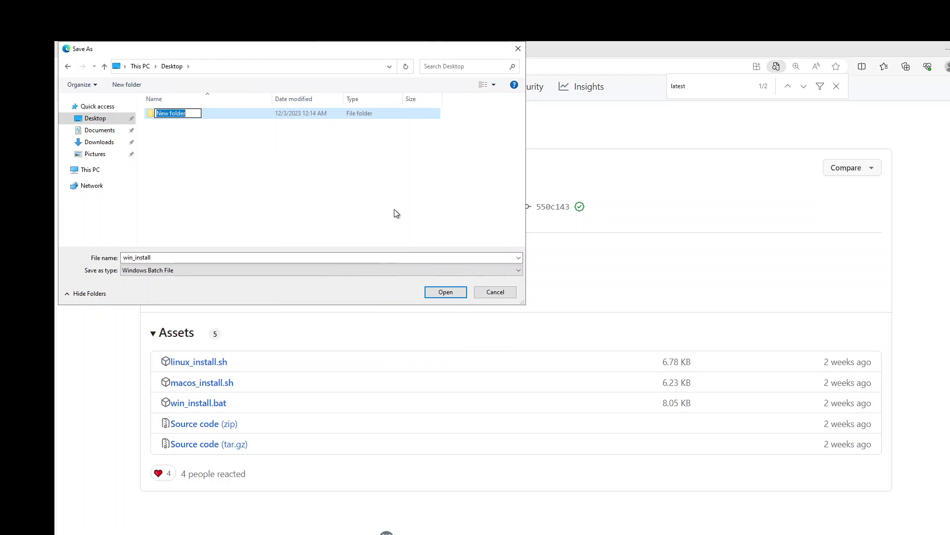
text(LOLLMS)
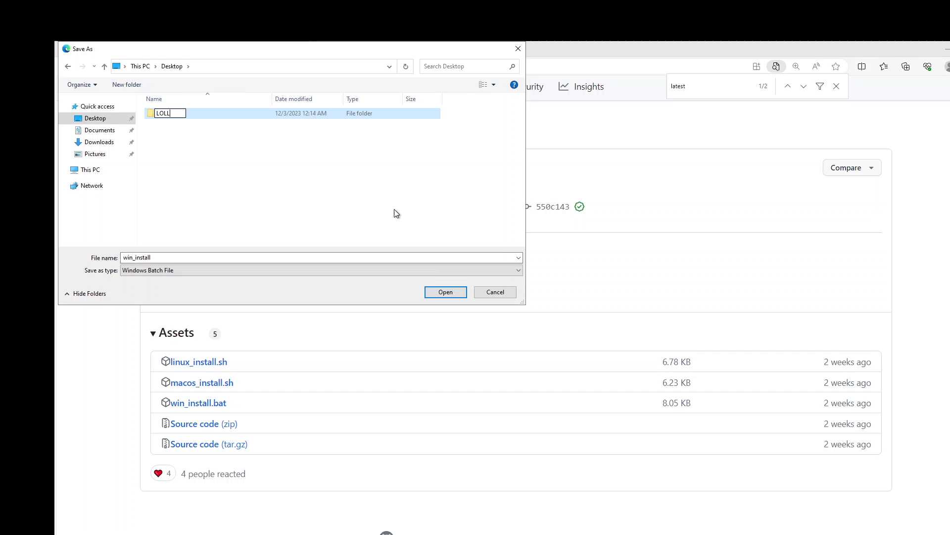
key(Return)
key(Return)
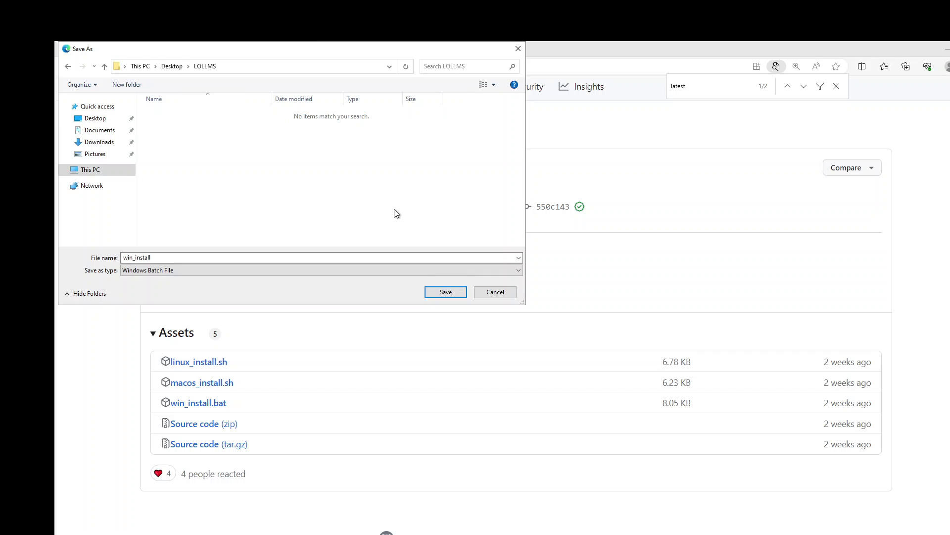
click(446, 292)
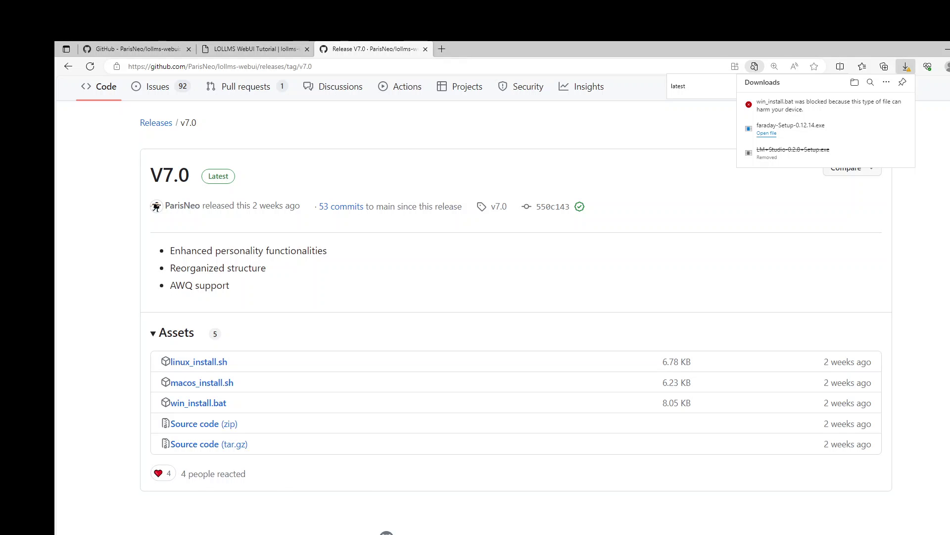
Run win_install.bat from the LOLLMS folder window in File Explorer
click(385, 529)
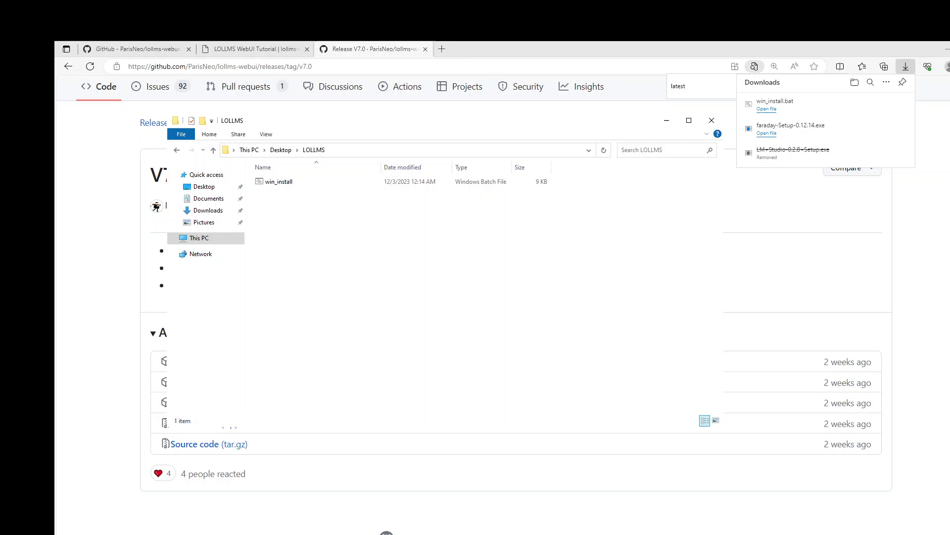
right_click(285, 183)
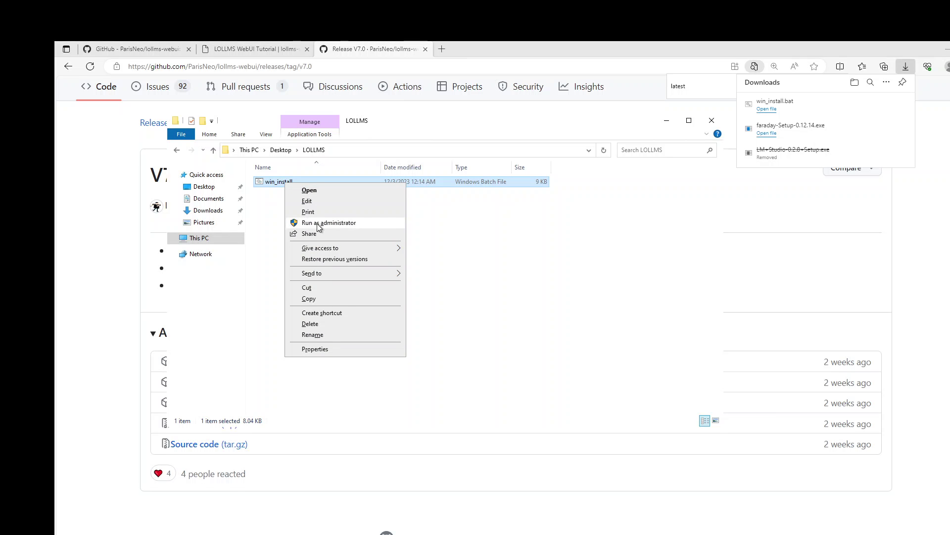
click(318, 191)
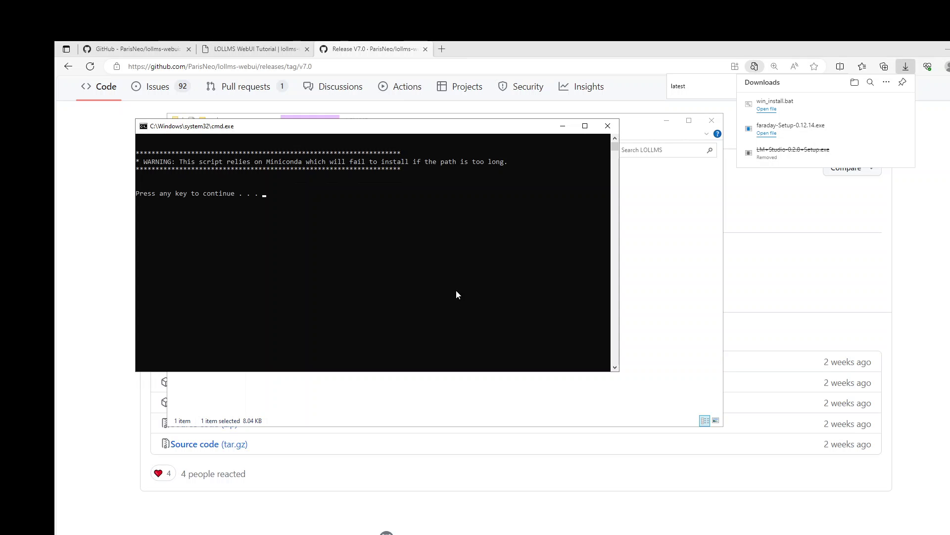
Continue past the Miniconda path warning and enter C to select CPU mode
key(Return)
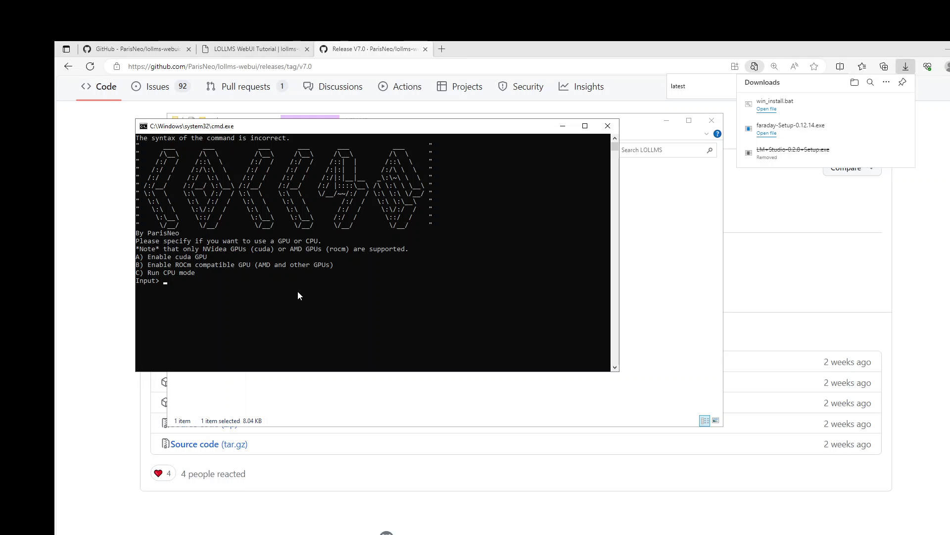
text(c)
key(BackSpace)
text(C)
key(Return)
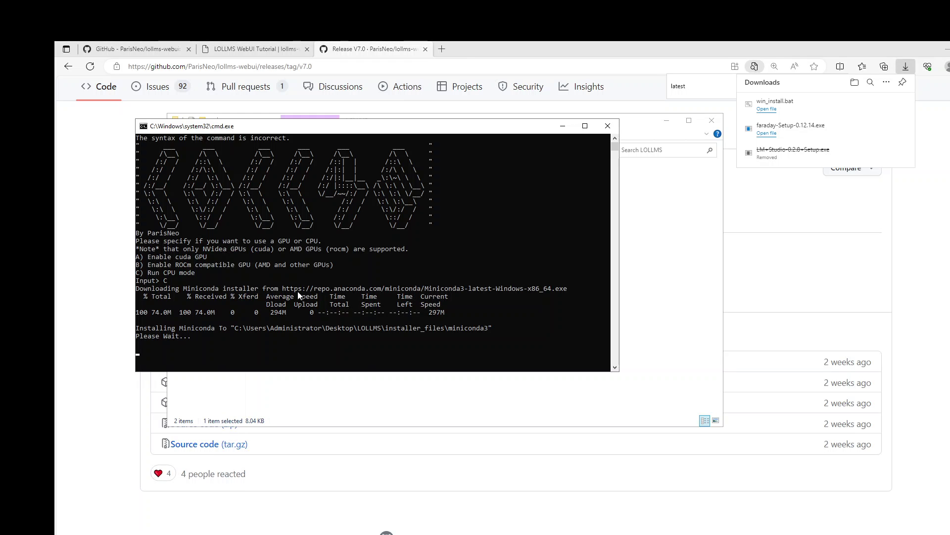
Maximize the installer console and wait until the installation completes
click(585, 126)
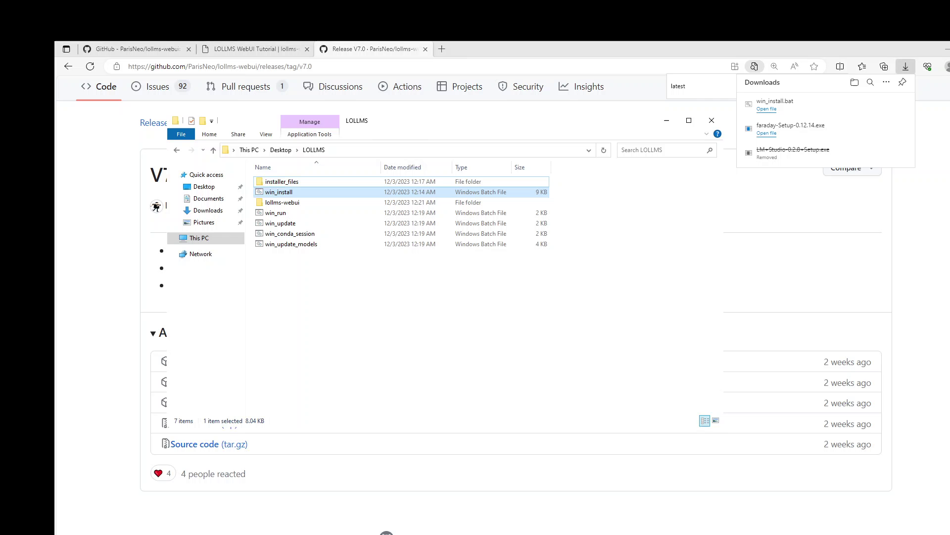
Minimize the browser, maximize the LOLLMS folder window and launch win_run
click(947, 49)
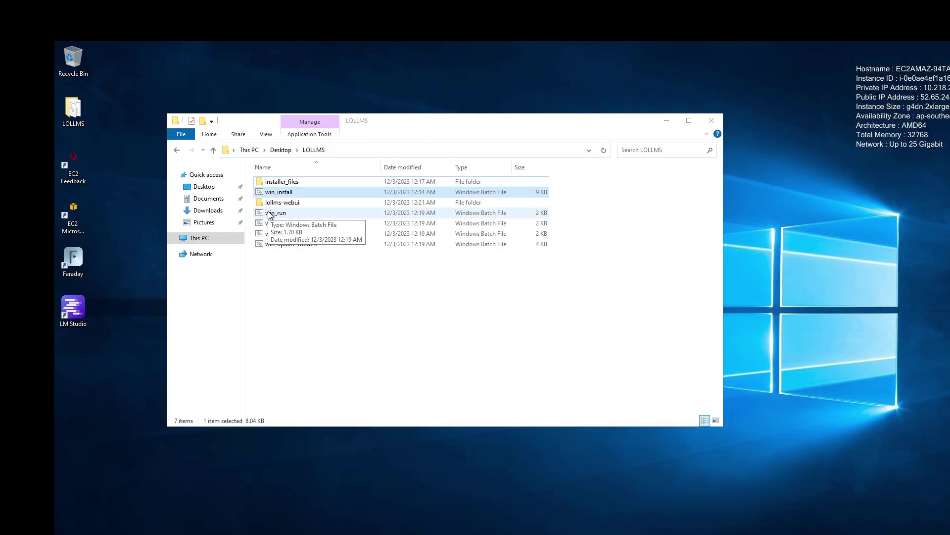
double_click(400, 123)
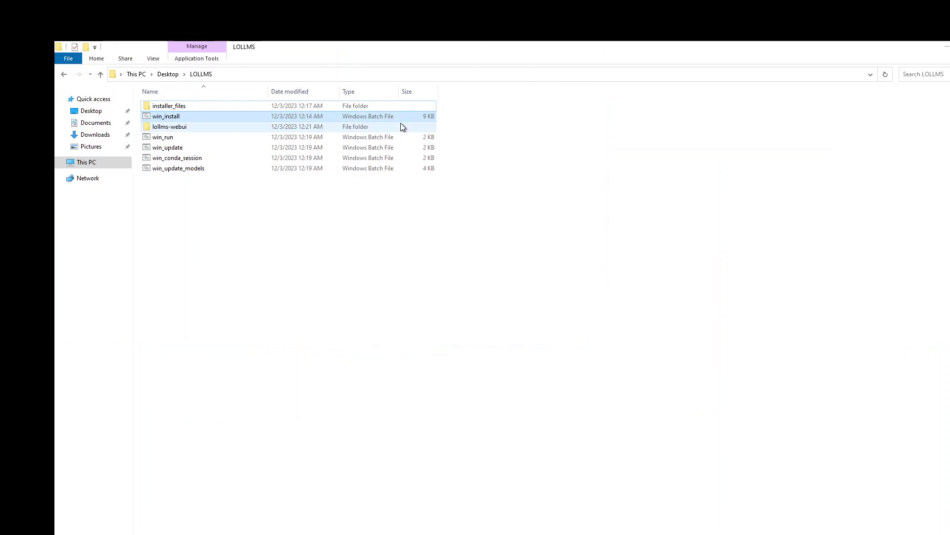
double_click(151, 138)
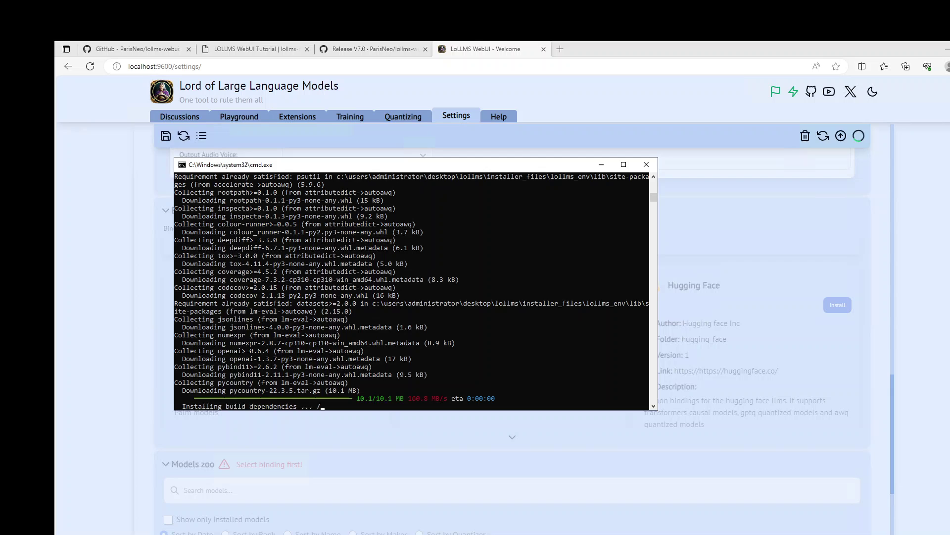
Watch the console beside the web UI until the Hugging Face binding reports Installed successfully
scroll(511, 331, down, 6)
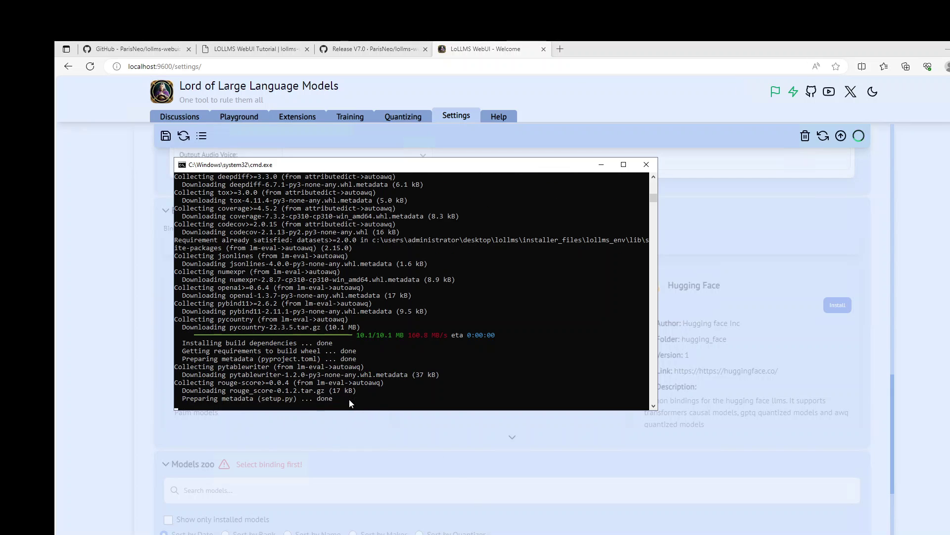
click(119, 309)
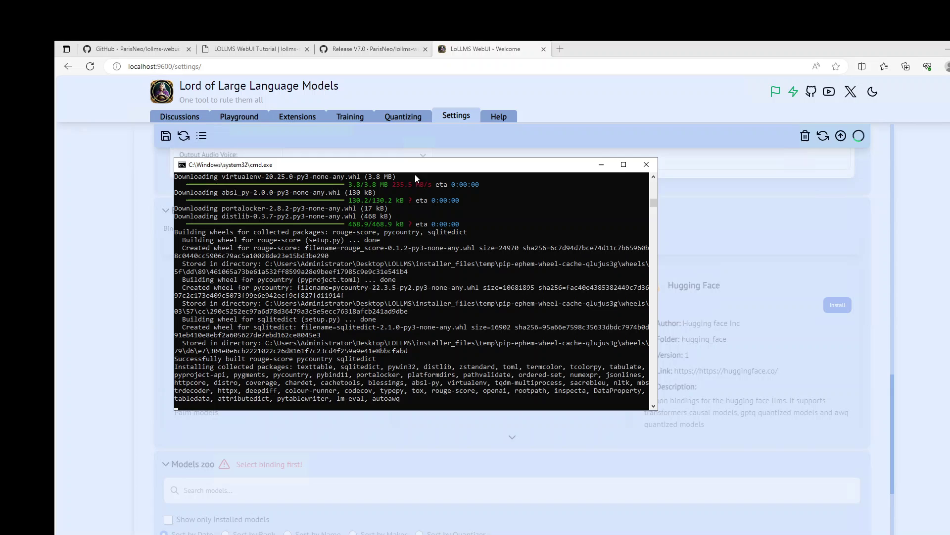
drag(416, 175, 355, 133)
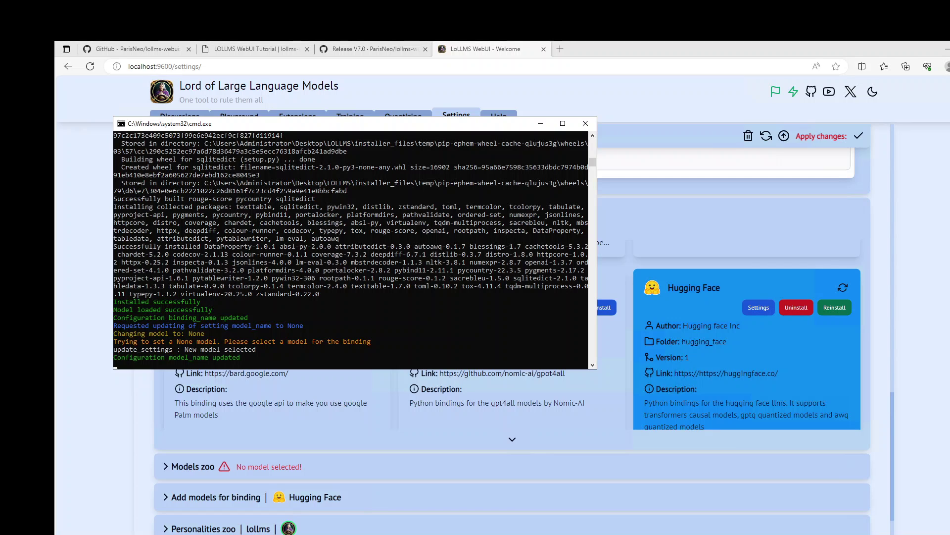
Expand the Models zoo and 'Add models for binding' sections in Settings
click(721, 402)
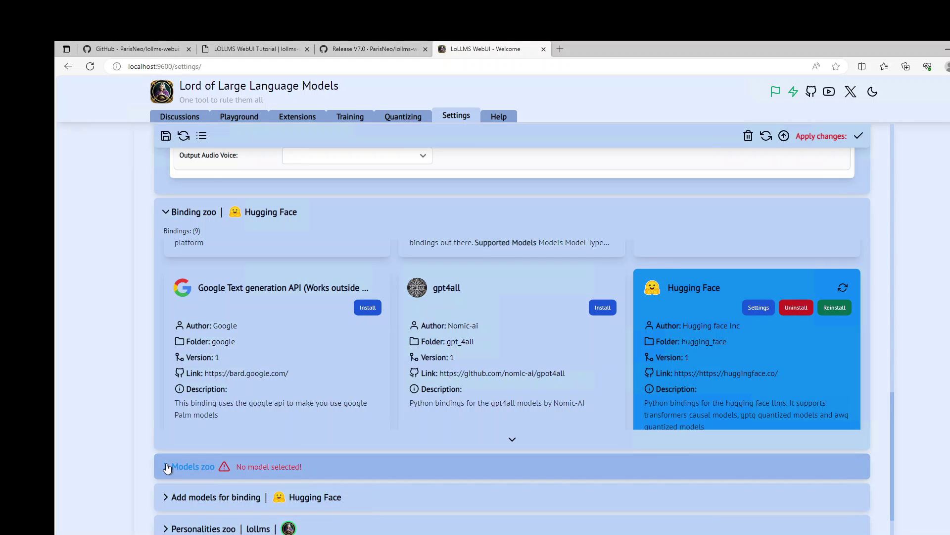
click(167, 467)
scroll(622, 415, down, 3)
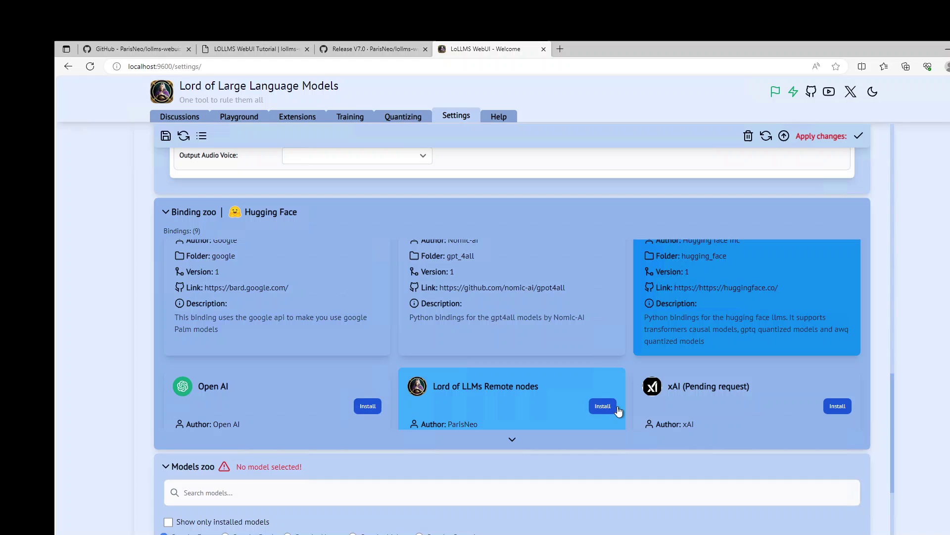
scroll(713, 462, down, 4)
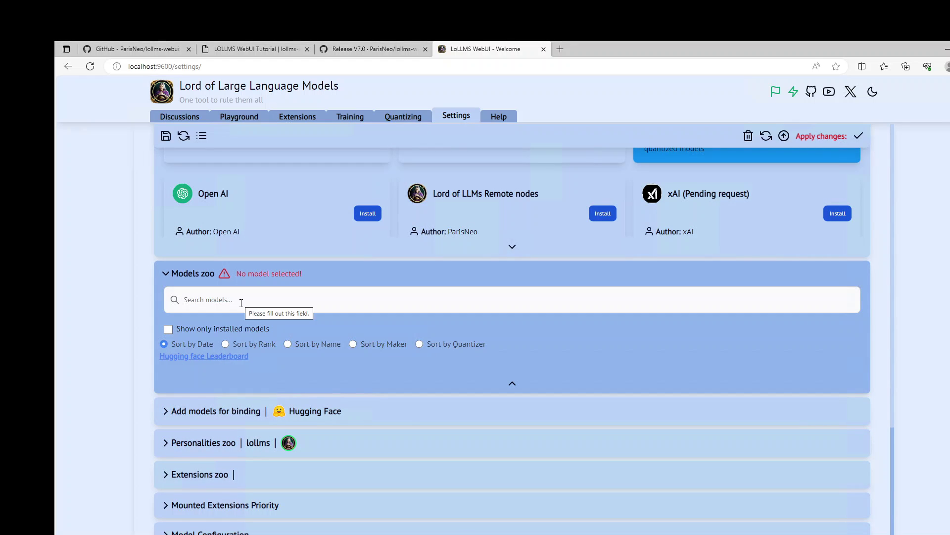
click(166, 414)
scroll(417, 426, down, 2)
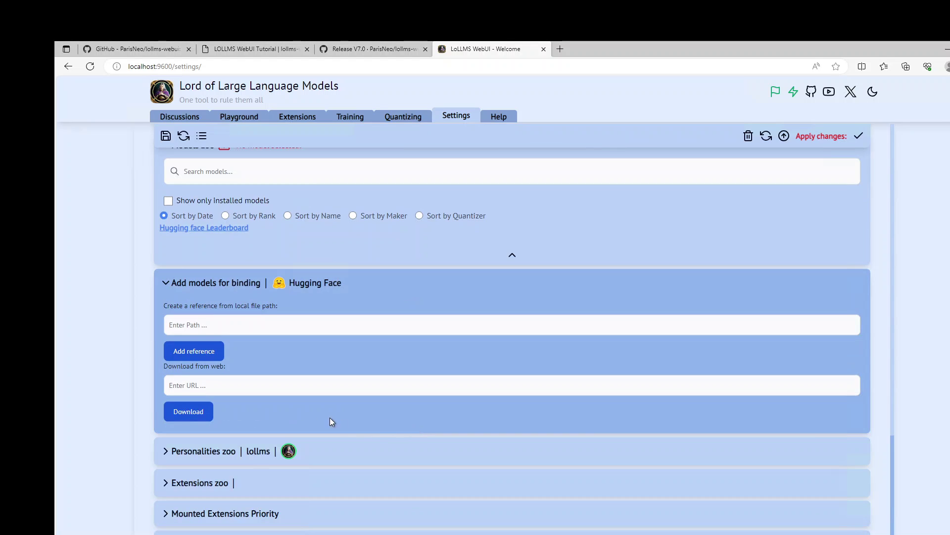
scroll(258, 367, up, 1)
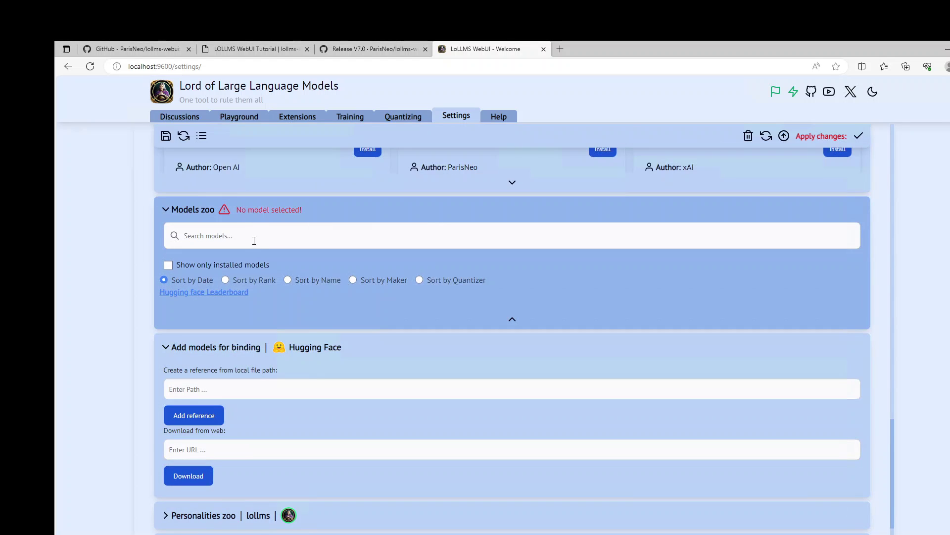
Search the Models zoo for 'mistral', then clear the search
click(254, 236)
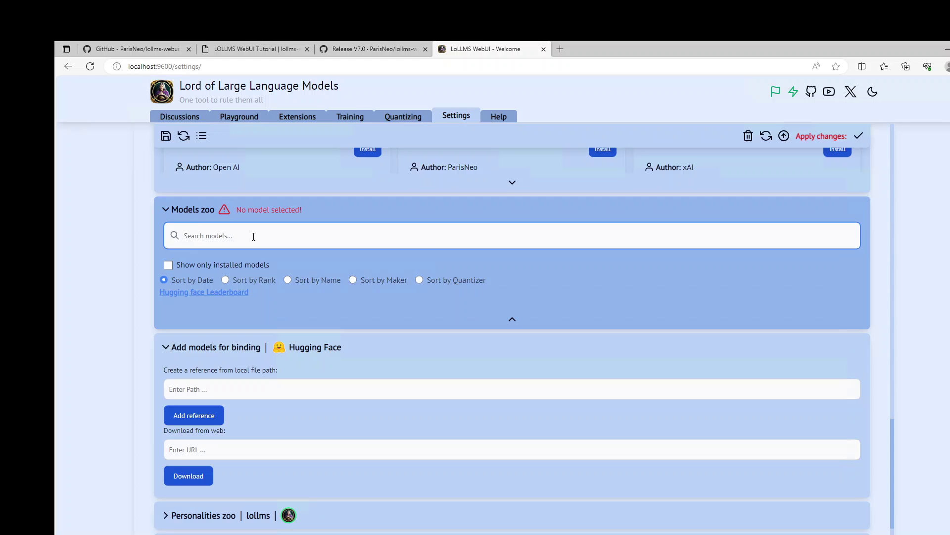
text(mistral)
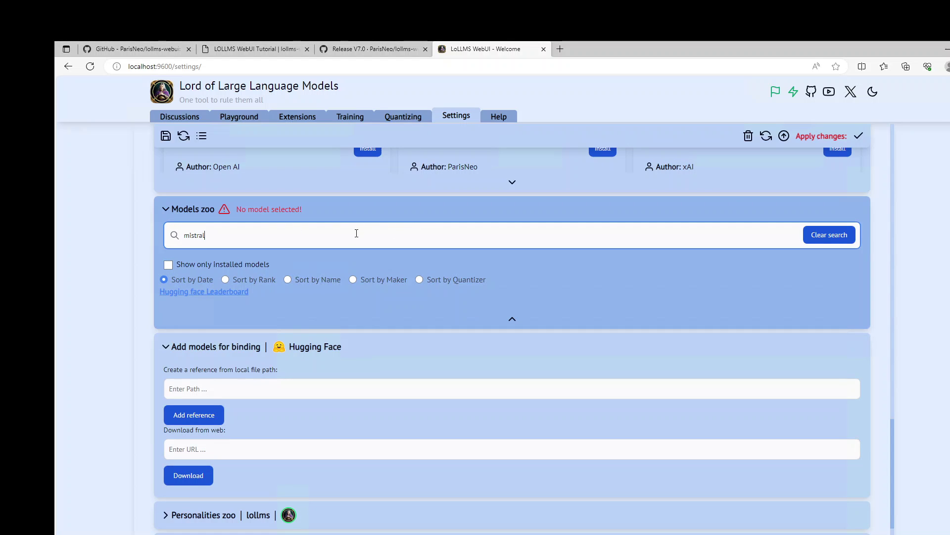
click(824, 241)
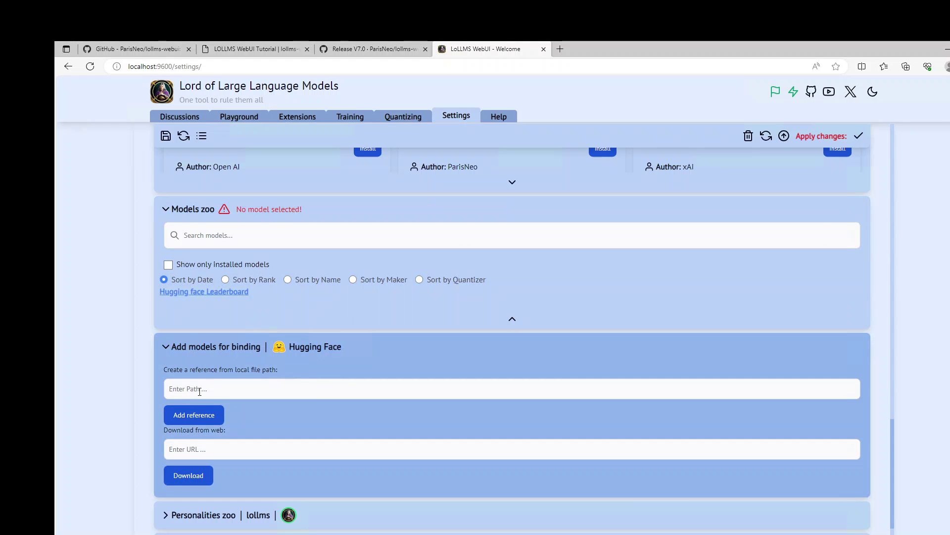
scroll(336, 426, down, 1)
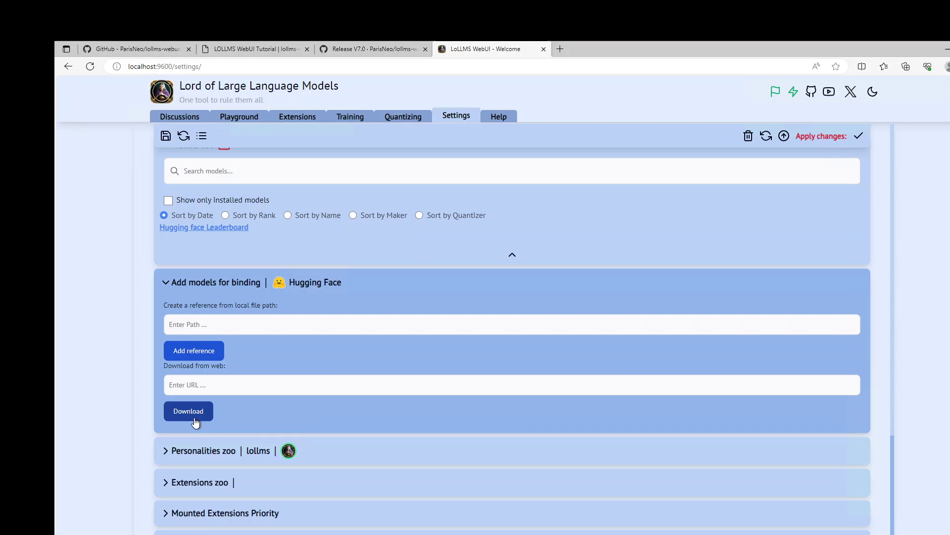
Open the Hugging Face Leaderboard link from the web URL field, then close it
click(192, 386)
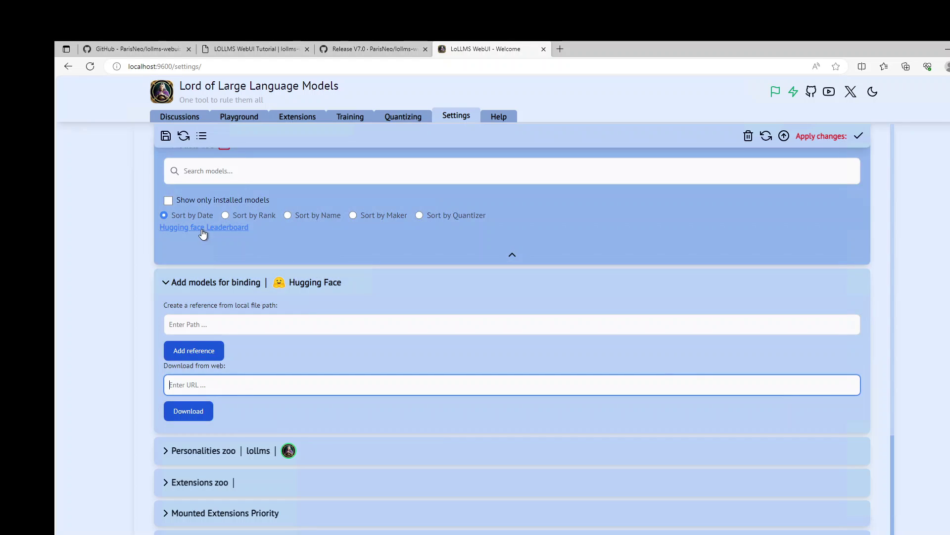
click(202, 229)
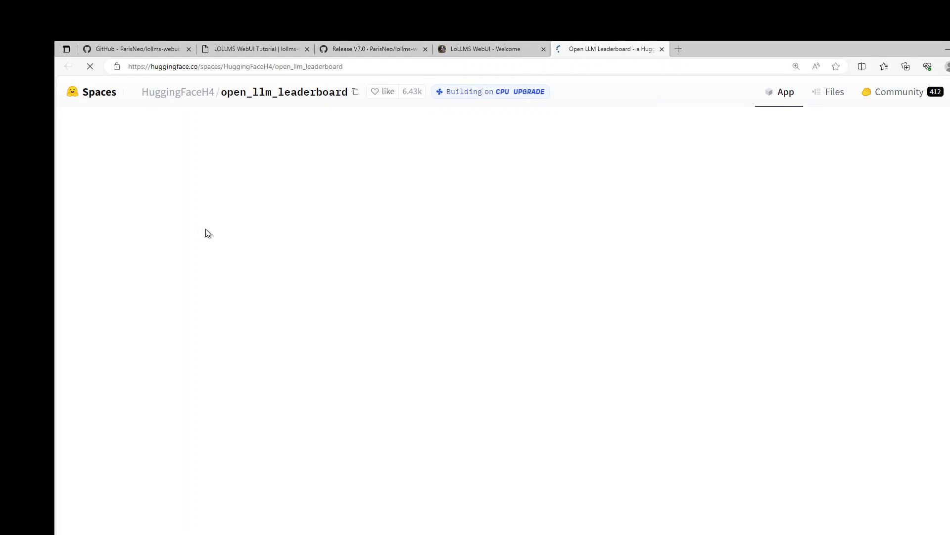
click(661, 49)
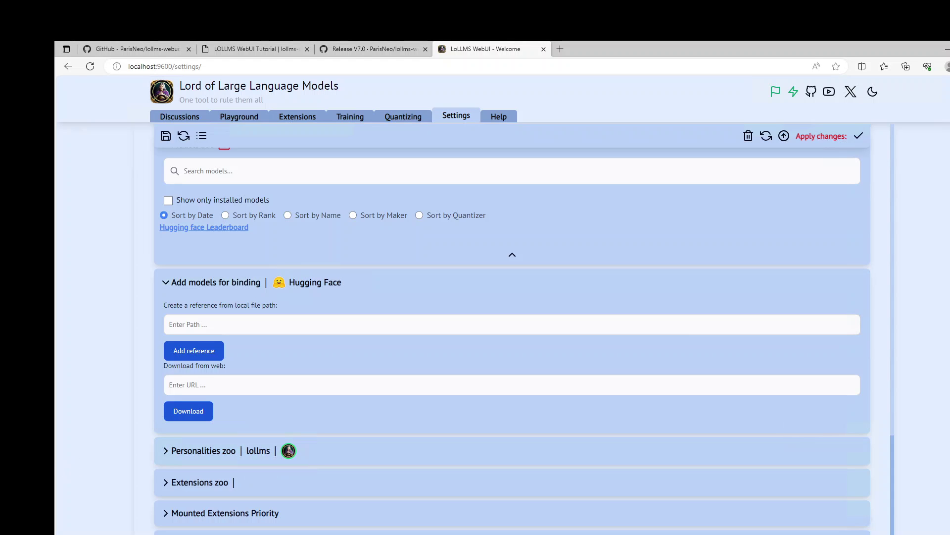
Apply the pending configuration changes and begin a 'mistr' model search
scroll(185, 438, up, 5)
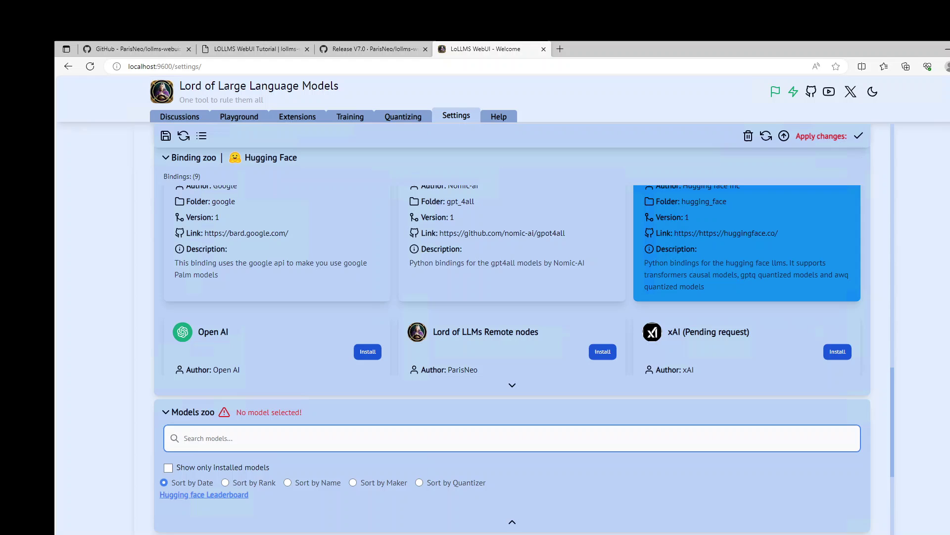
click(859, 136)
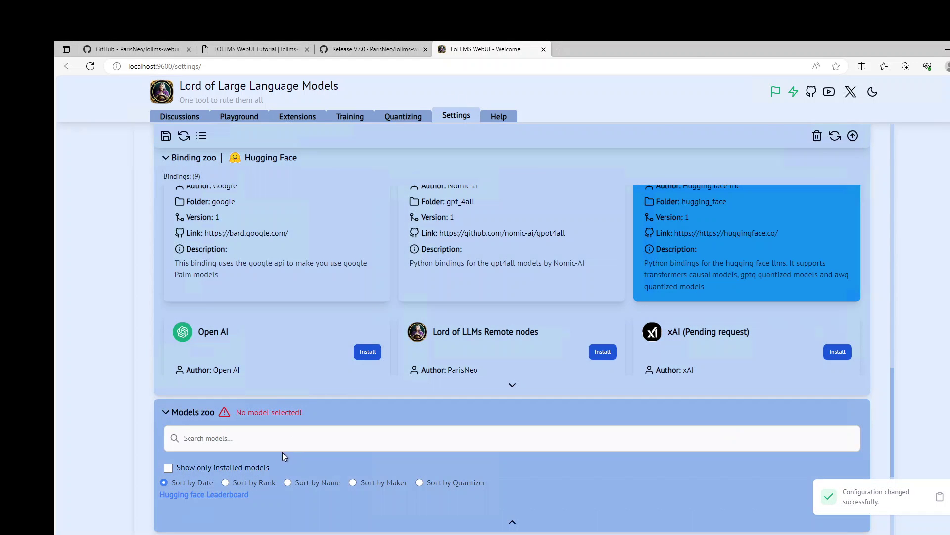
click(260, 438)
text(mistra)
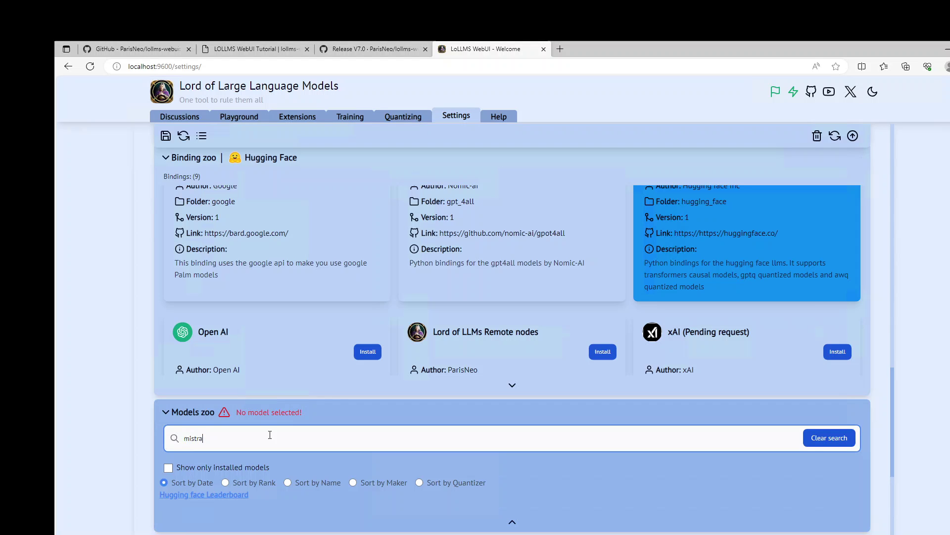
Clear the search, re-expand Models zoo, enter 'mistral' again, then delete it
key(ctrl+a)
key(BackSpace)
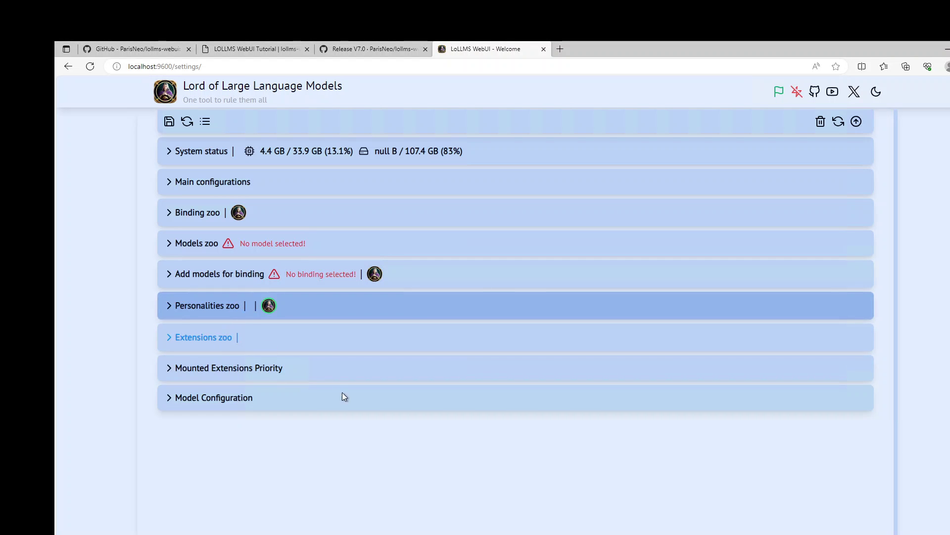
click(167, 246)
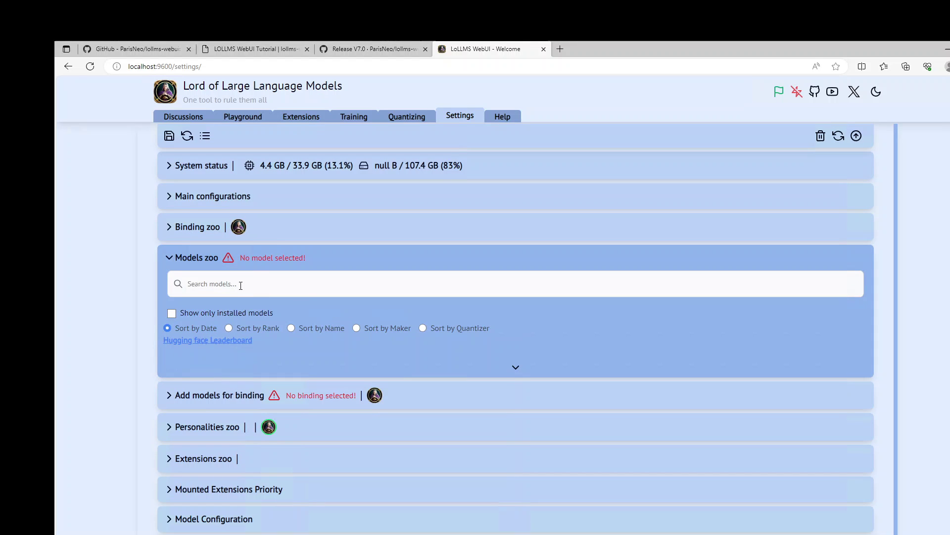
click(239, 283)
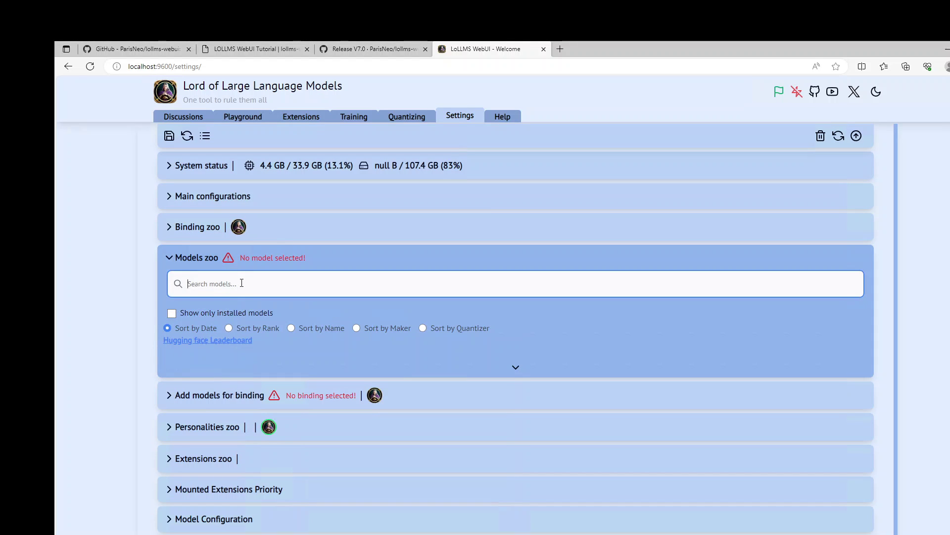
text(mistra)
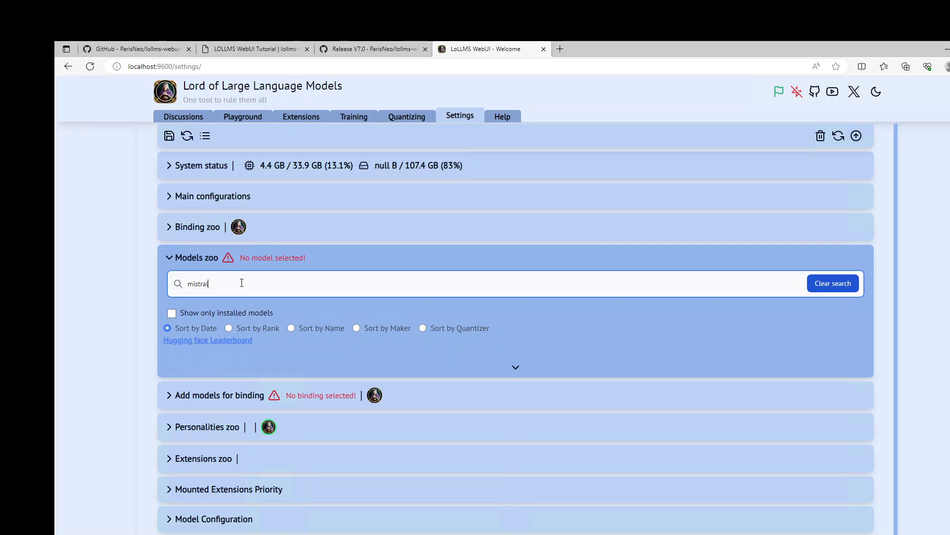
text(l)
drag(224, 283, 90, 277)
key(BackSpace)
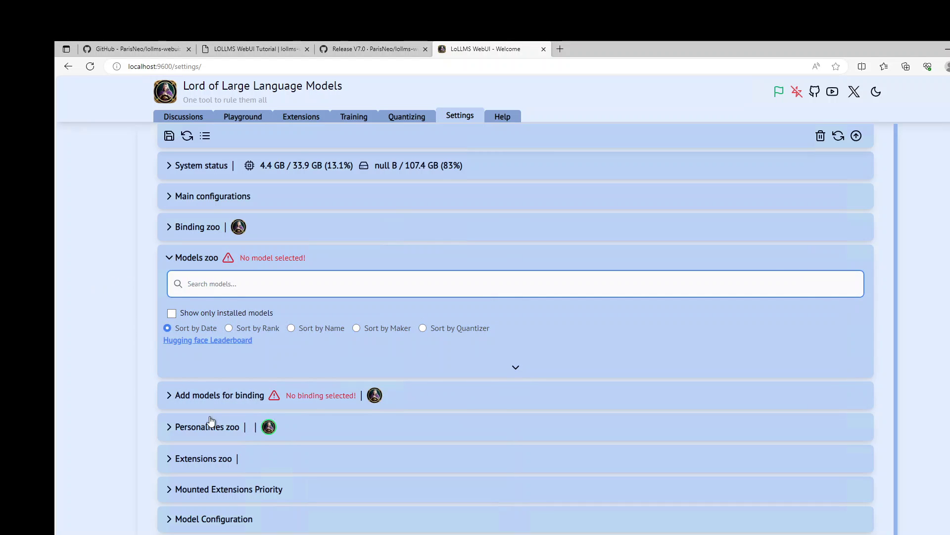
Expand the Add models for binding section to reveal its local path and web URL download fields
click(179, 402)
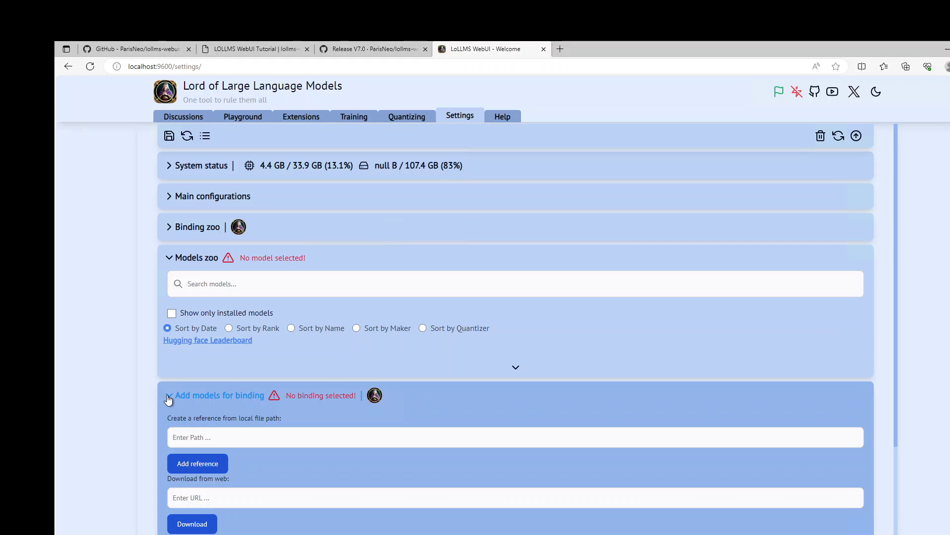
click(168, 399)
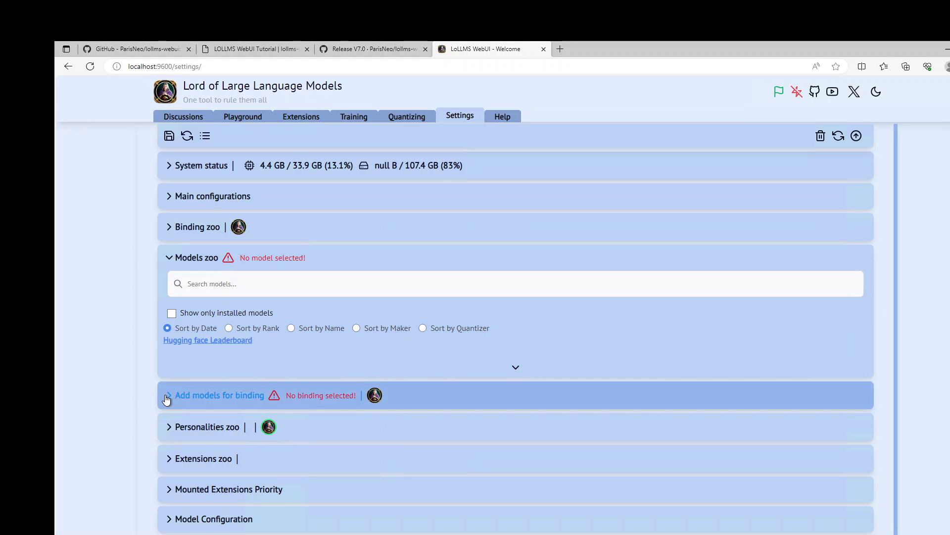
click(167, 400)
scroll(421, 418, down, 3)
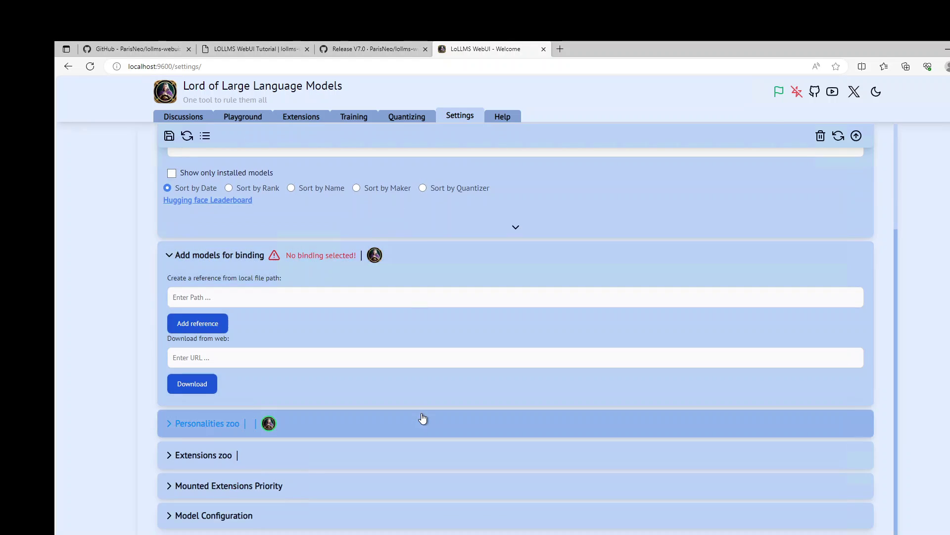
scroll(422, 419, up, 3)
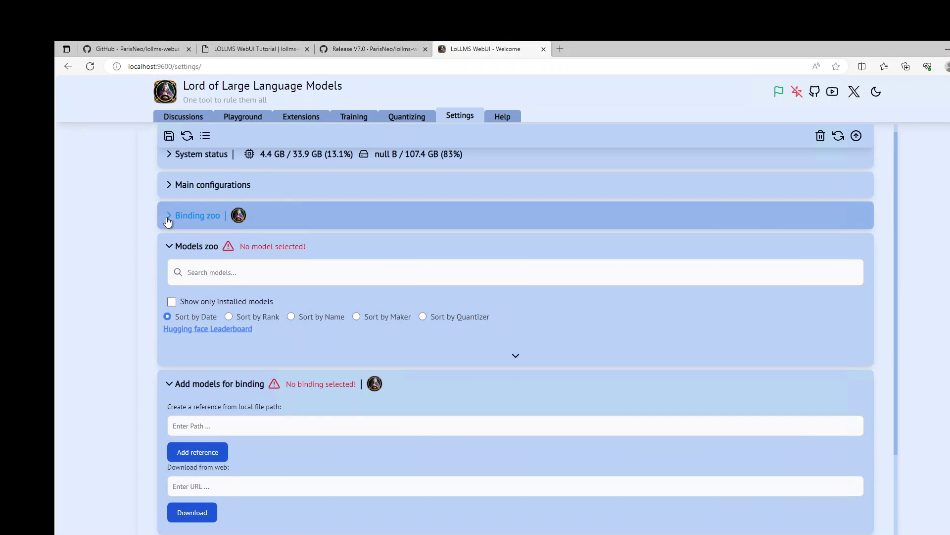
Expand the Binding zoo and view the Hugging Face binding's settings, closing them unchanged
click(168, 216)
scroll(396, 351, down, 3)
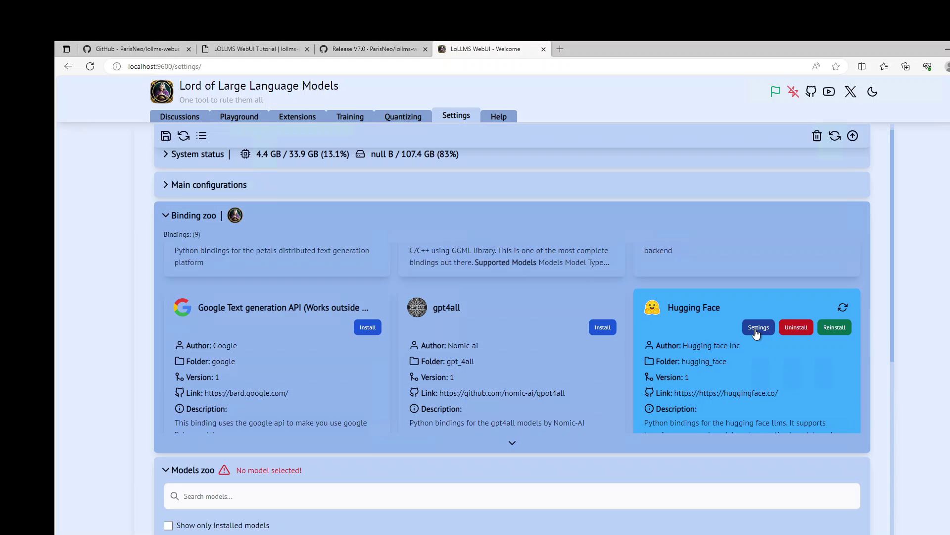
click(756, 329)
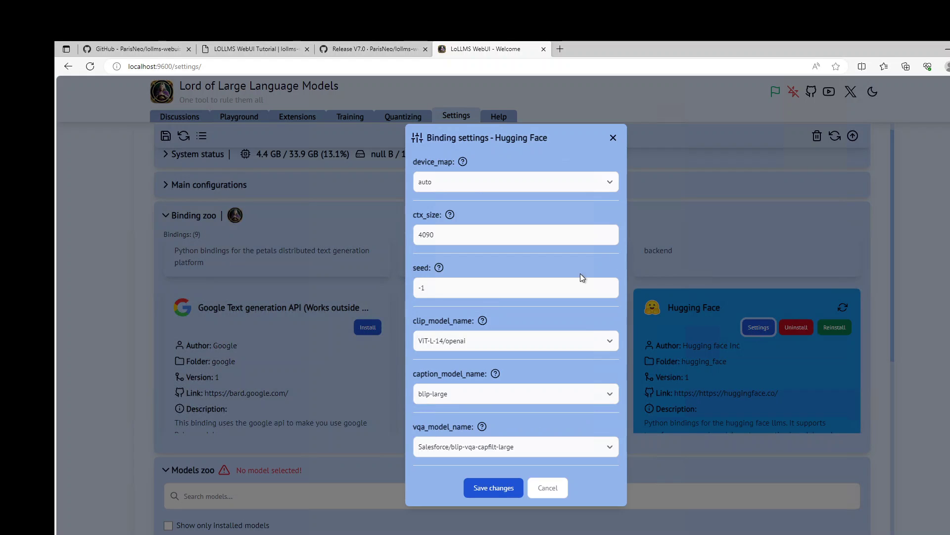
click(561, 494)
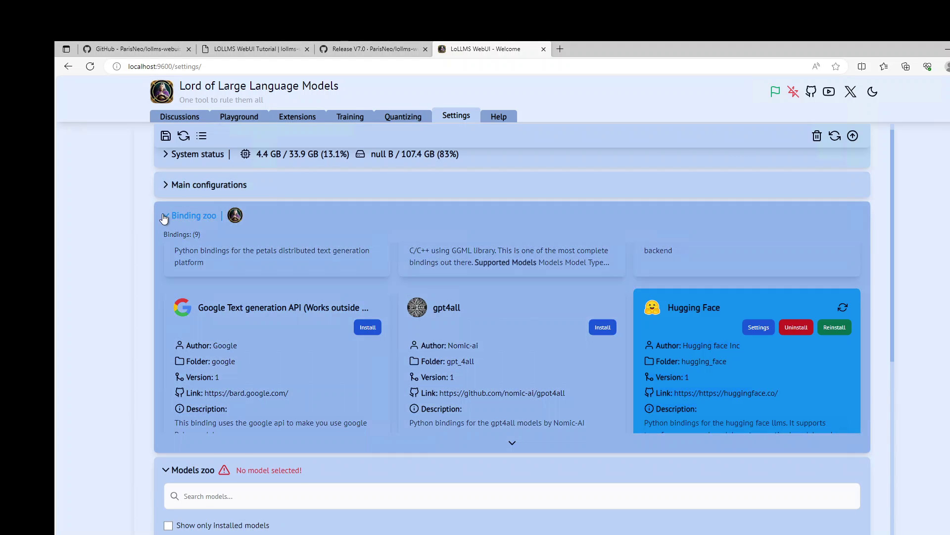
Collapse the Binding zoo with C Transformers selected and its change pending apply
click(163, 218)
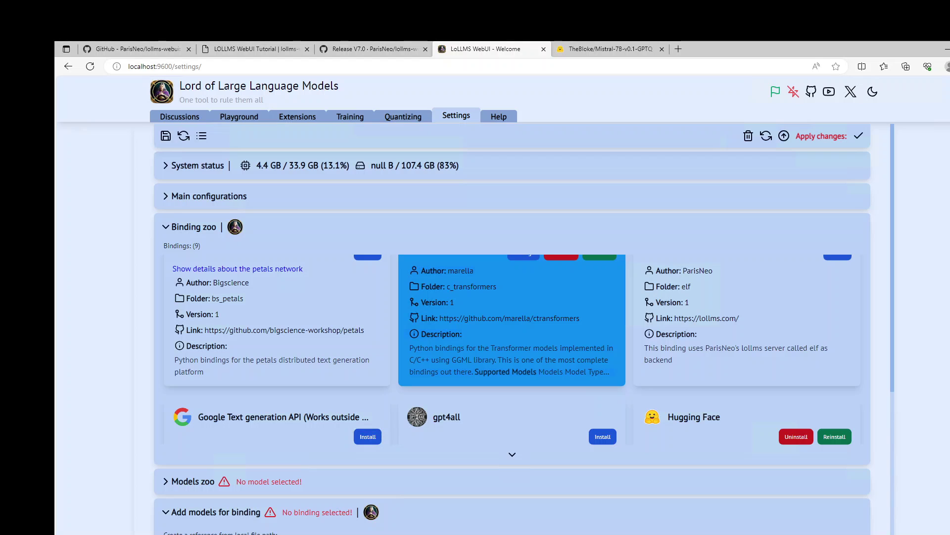
Collapse the Binding zoo and expand the Models zoo with its Add models for binding options
click(167, 227)
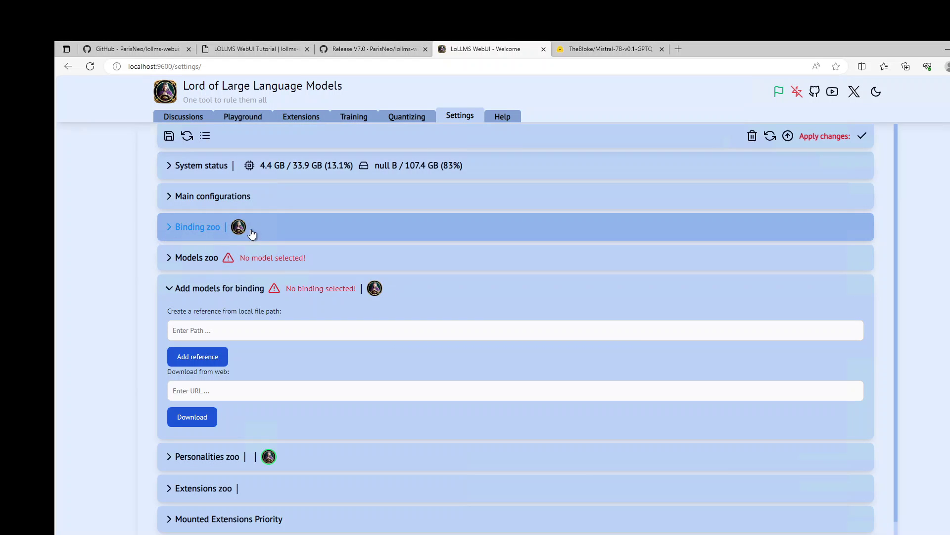
click(168, 260)
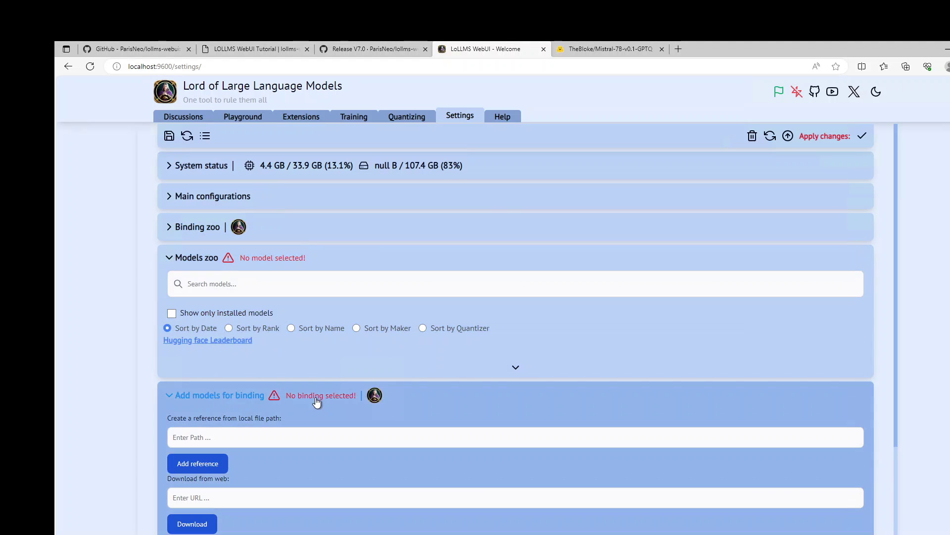
click(315, 401)
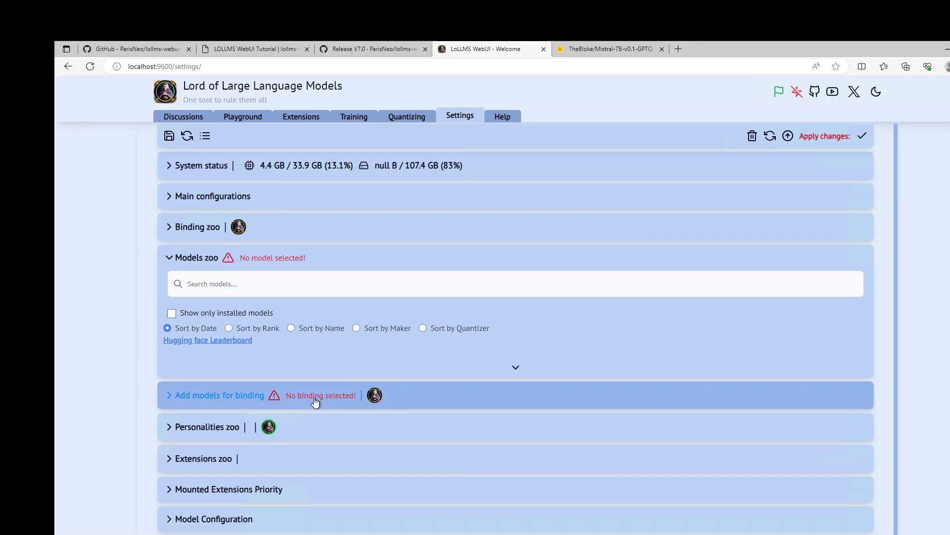
click(315, 400)
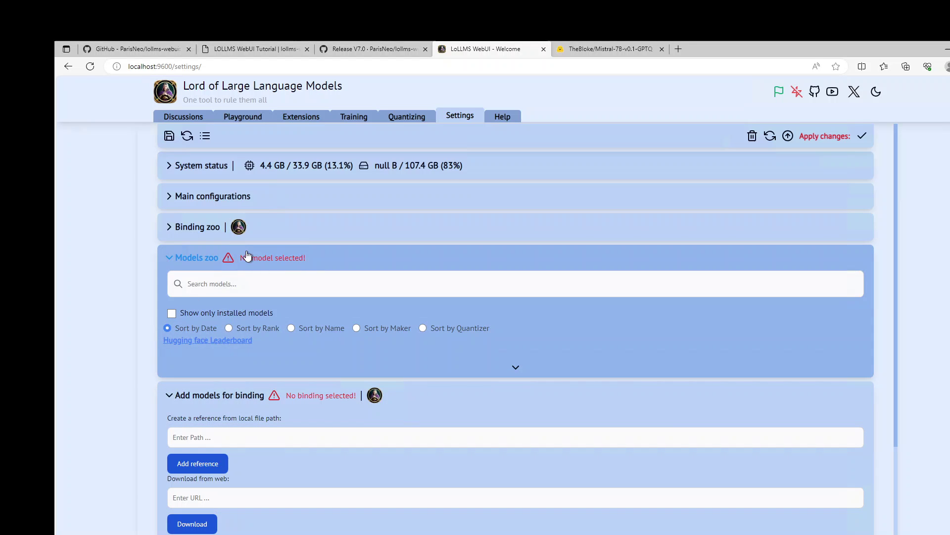
Apply the pending C Transformers binding change, then collapse the Models zoo
click(185, 227)
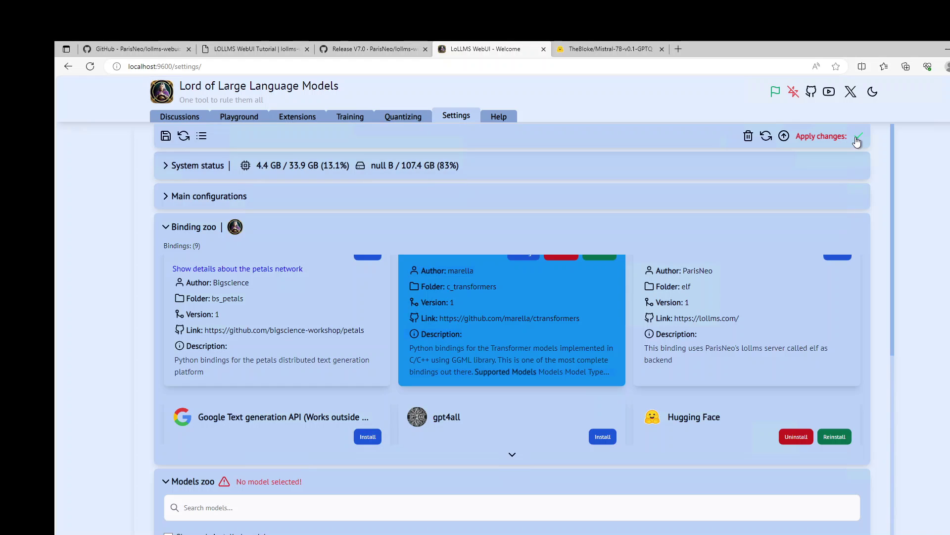
click(858, 138)
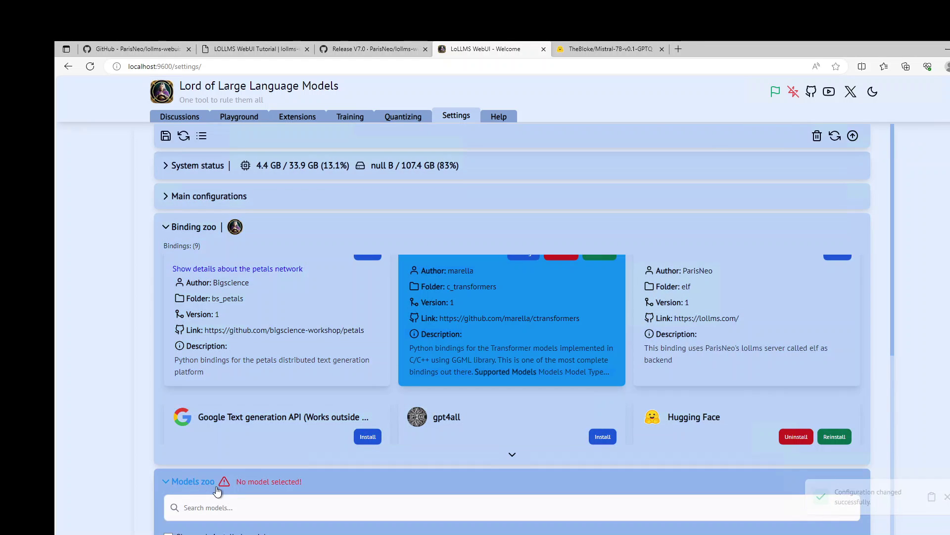
click(183, 482)
scroll(335, 459, down, 2)
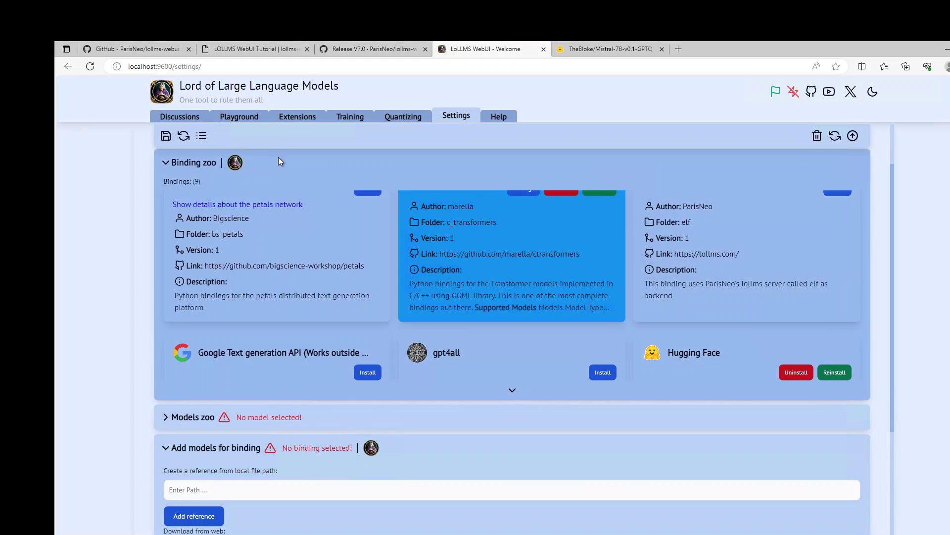
Reload Settings and save the C Transformers binding settings (8 threads, ctx_size 2048, 0 GPU layers)
click(240, 67)
key(Return)
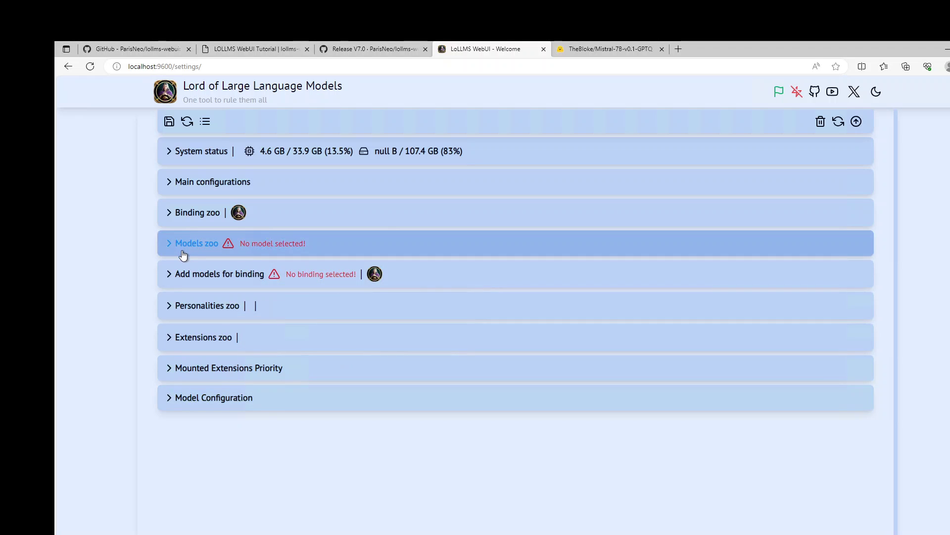
click(174, 212)
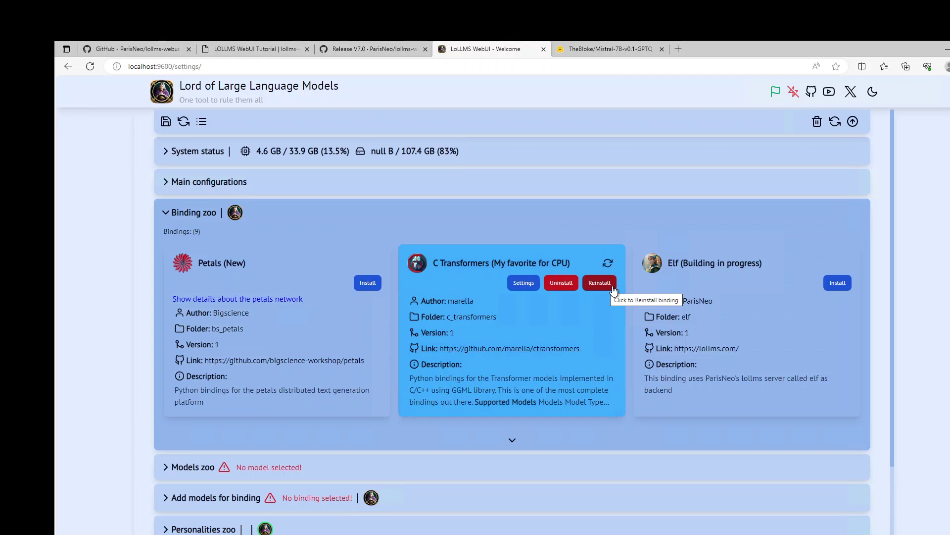
click(528, 284)
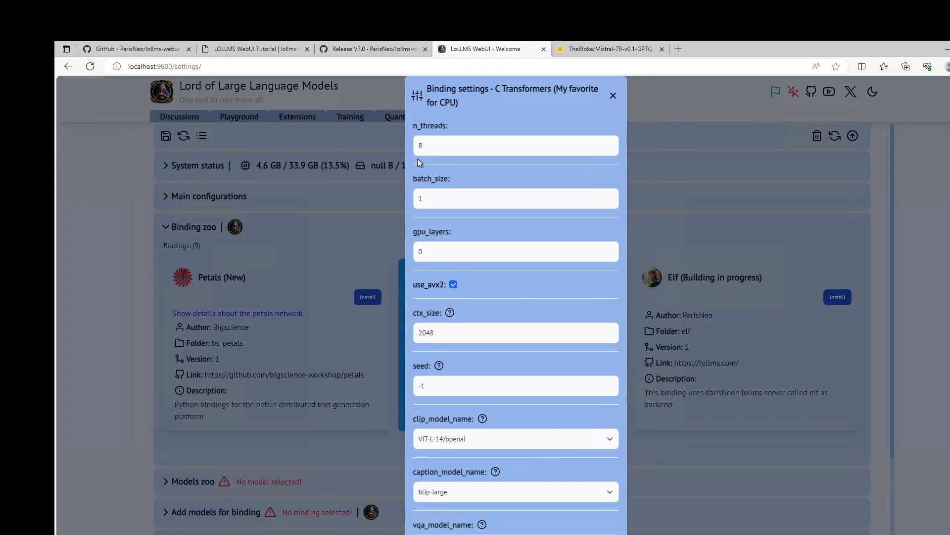
scroll(505, 450, down, 4)
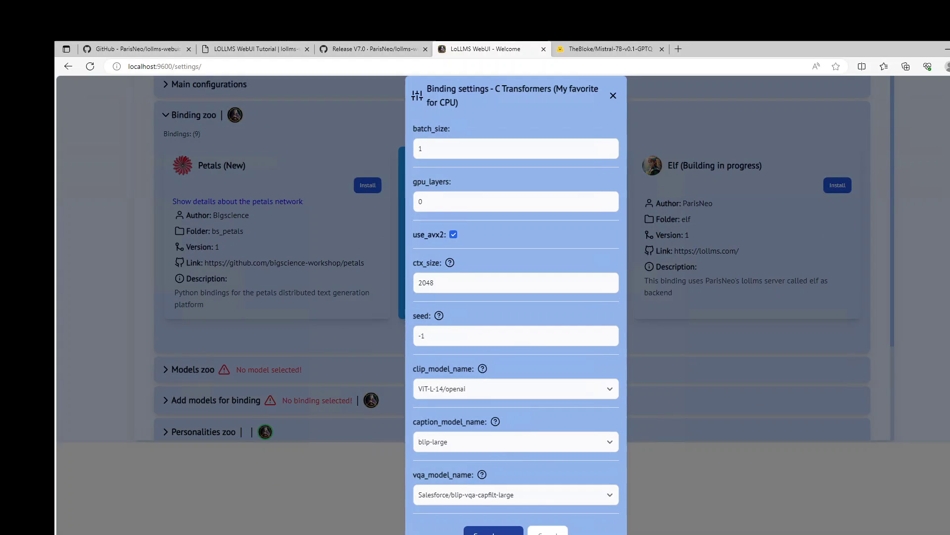
click(493, 530)
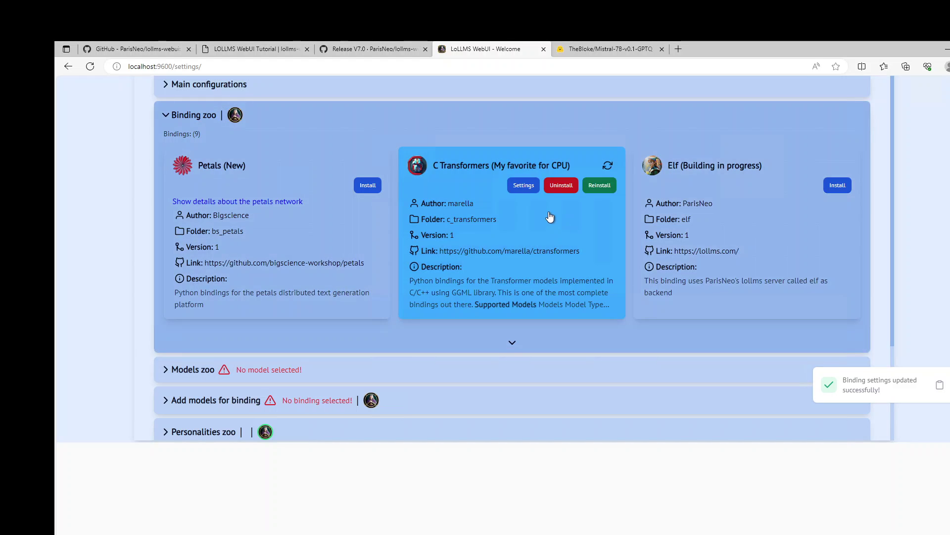
Search the Models zoo for 'airboros' then 'mistral', find no matches, and clear the query
scroll(647, 310, up, 4)
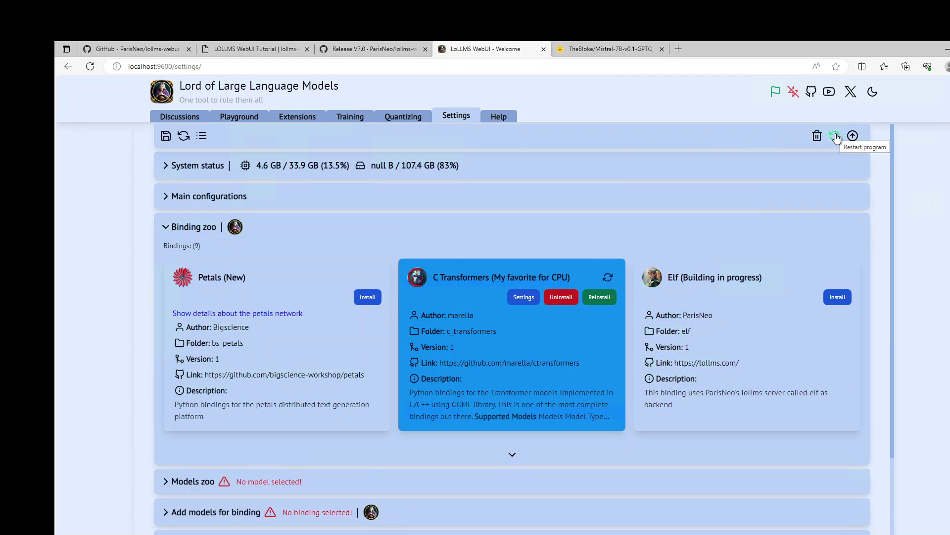
scroll(278, 488, down, 2)
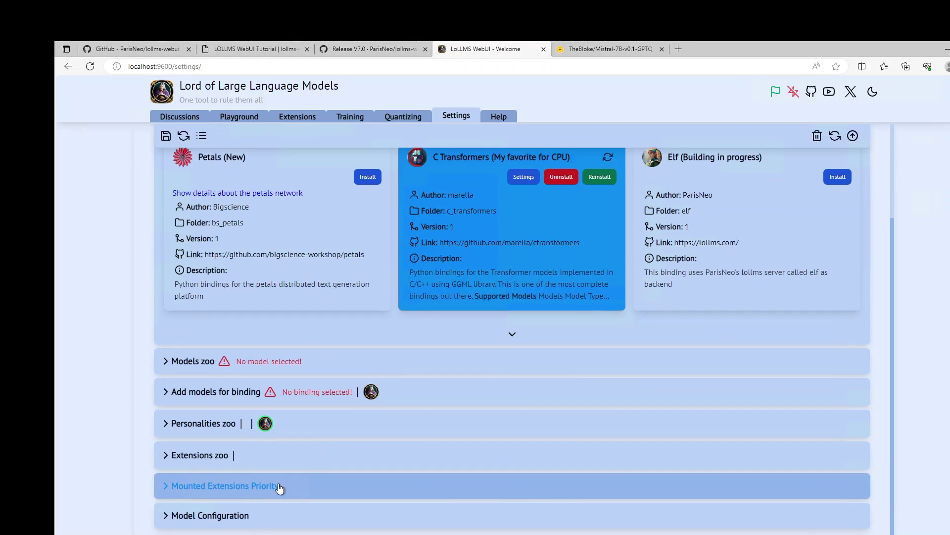
click(171, 360)
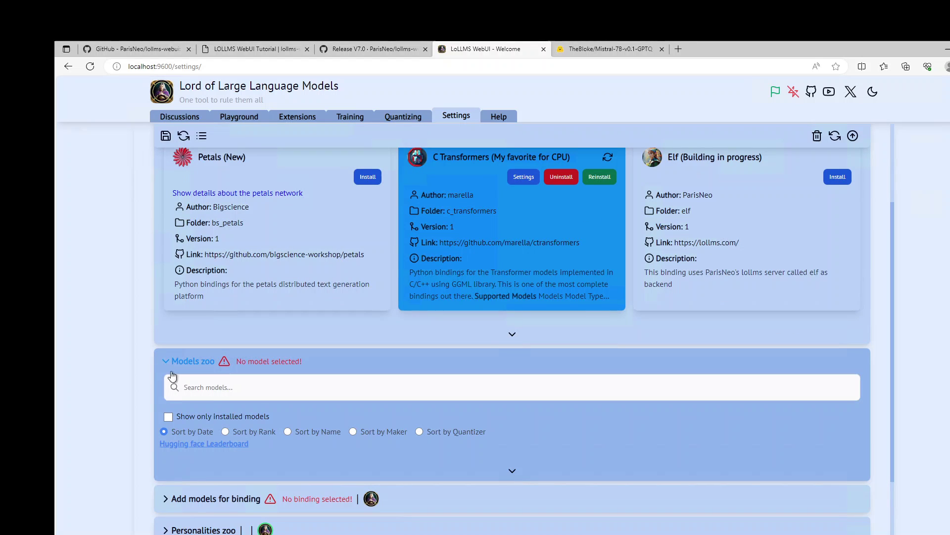
click(208, 385)
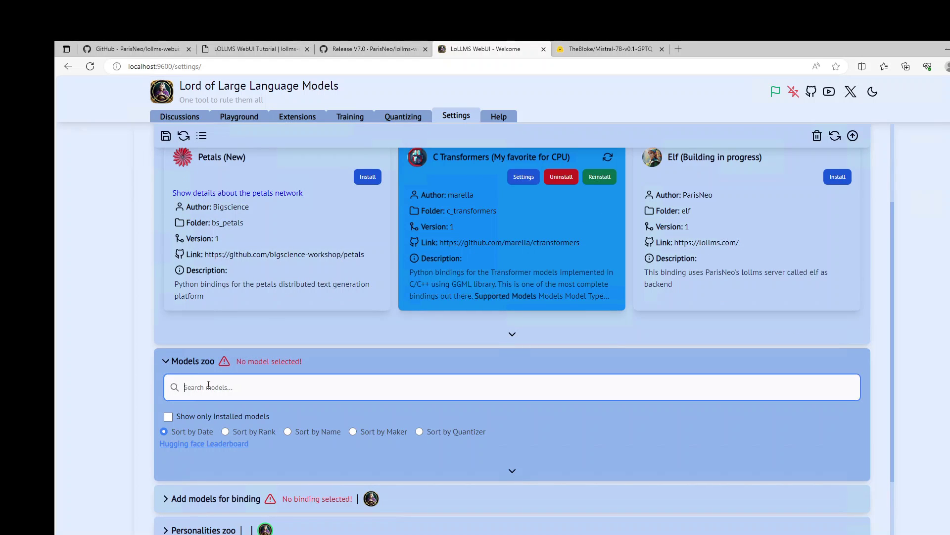
text(airboros)
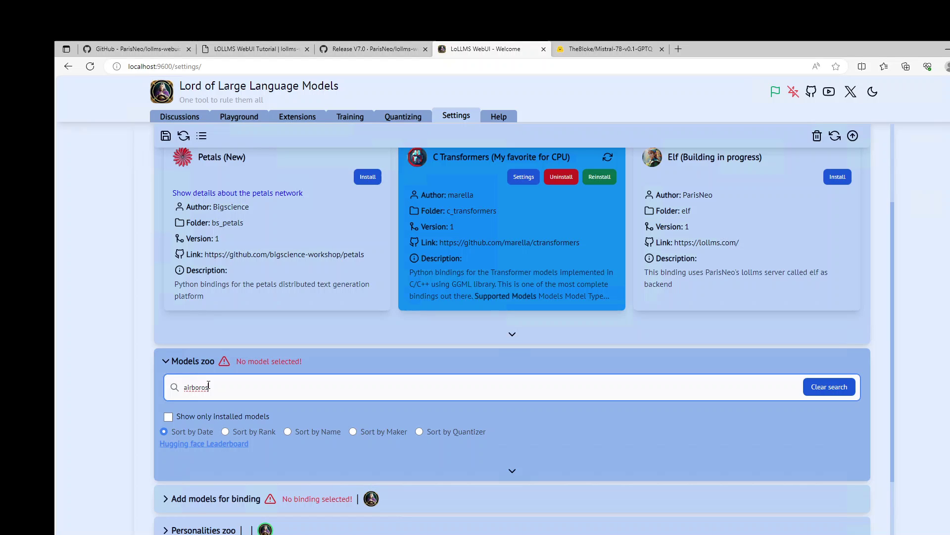
drag(208, 385, 156, 386)
text(mistral)
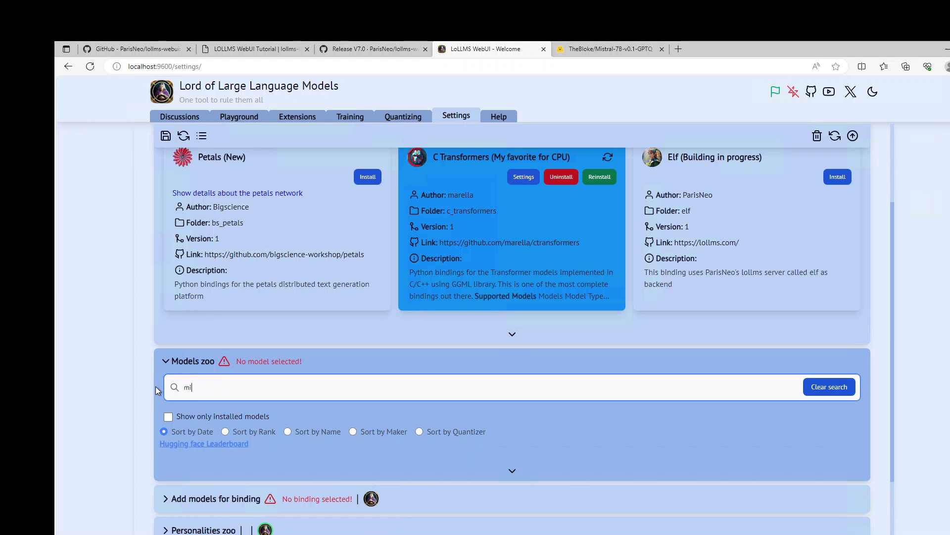
key(BackSpace)
key(BackSpace)
key(BackSpace)
key(BackSpace)
key(BackSpace)
key(BackSpace)
key(BackSpace)
Expand the Add models for binding section and scroll through it
scroll(206, 341, down, 2)
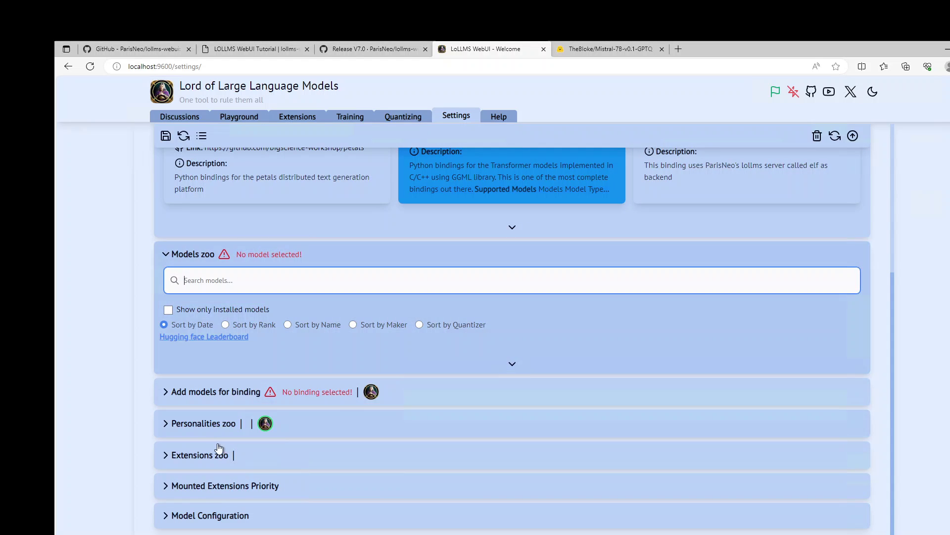
click(165, 392)
scroll(331, 468, down, 3)
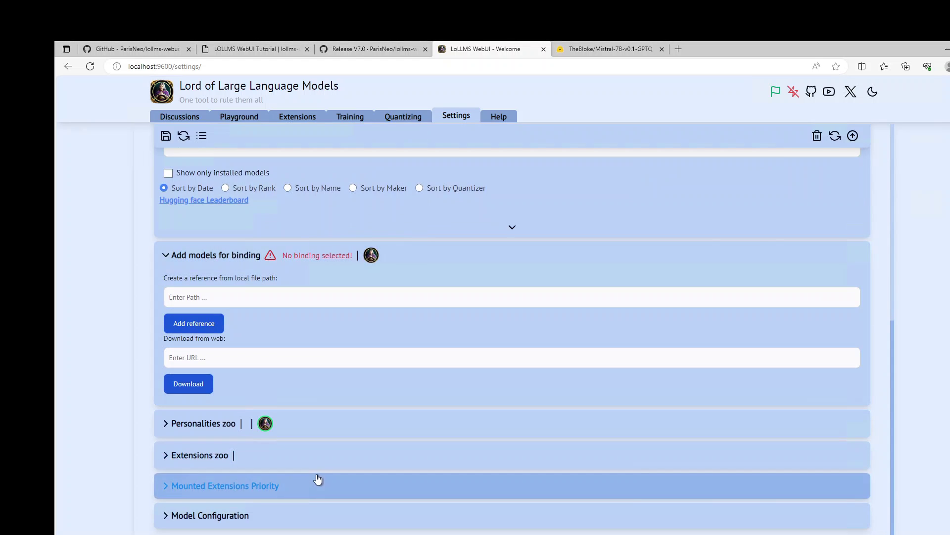
scroll(336, 460, up, 5)
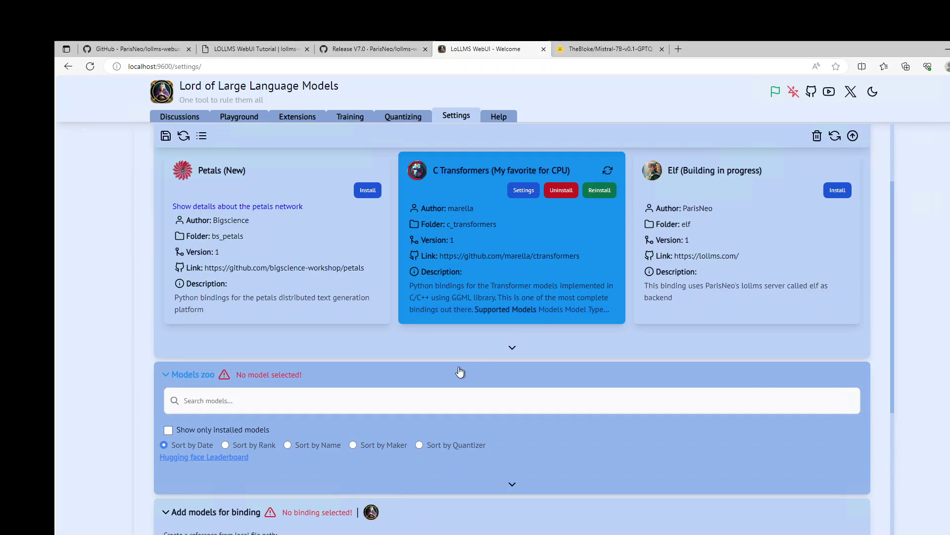
scroll(628, 355, up, 3)
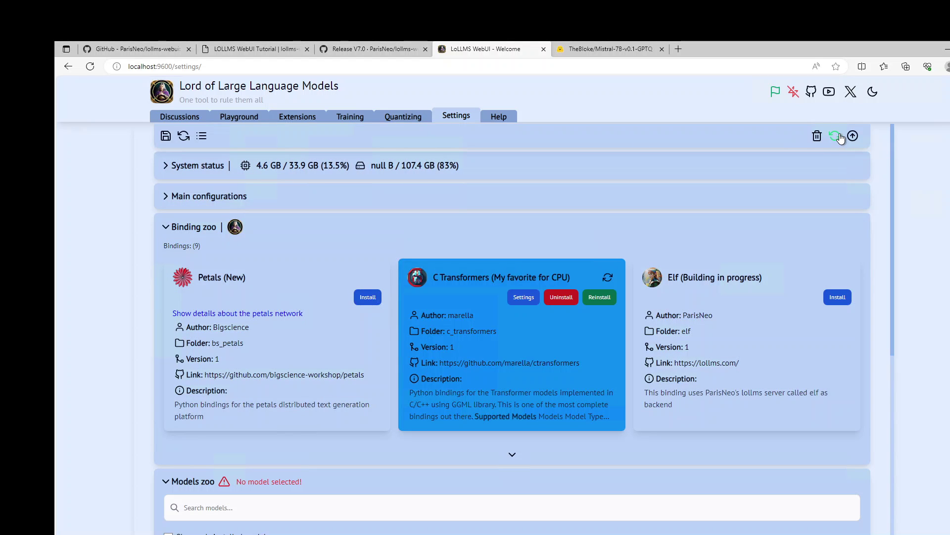
Save the configuration and restart the server, then dismiss the console crashed by the port-in-use error
click(840, 139)
click(164, 139)
click(184, 137)
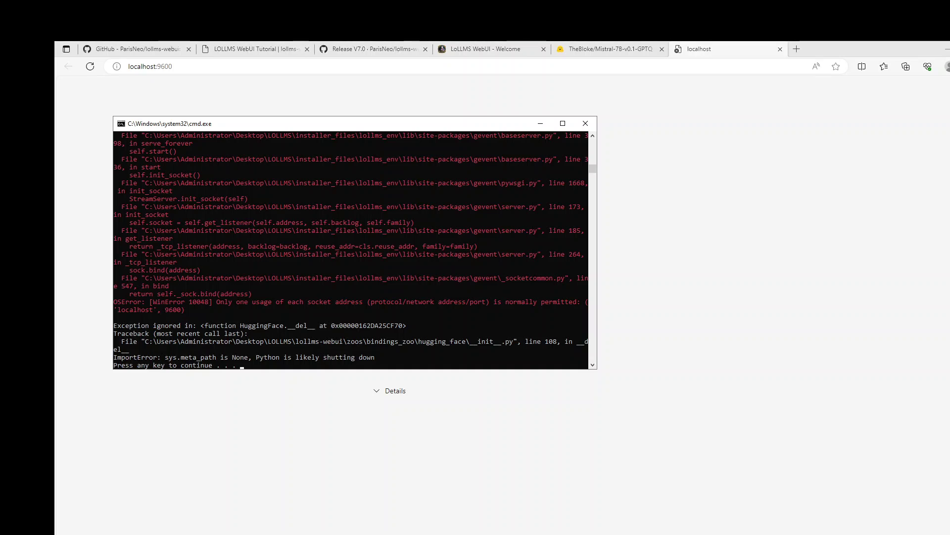
click(324, 229)
key(Return)
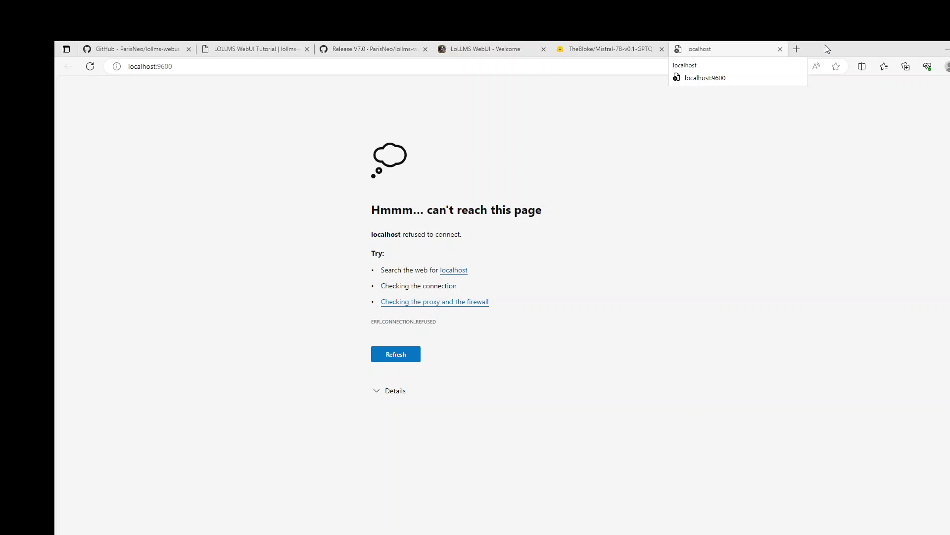
Switch to the lollms-webui GitHub repository and scroll to the README titled LoLLMs Web UI
click(251, 46)
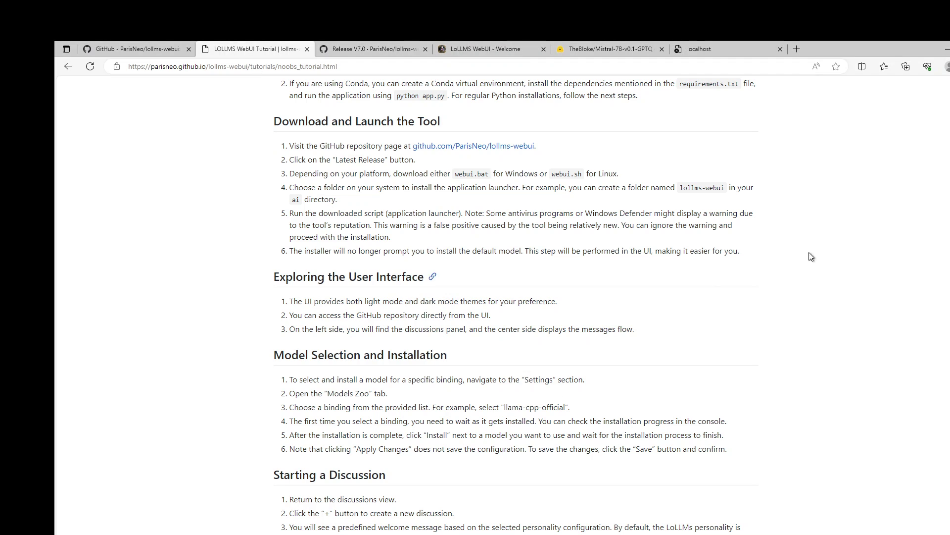
click(138, 48)
scroll(490, 317, down, 3)
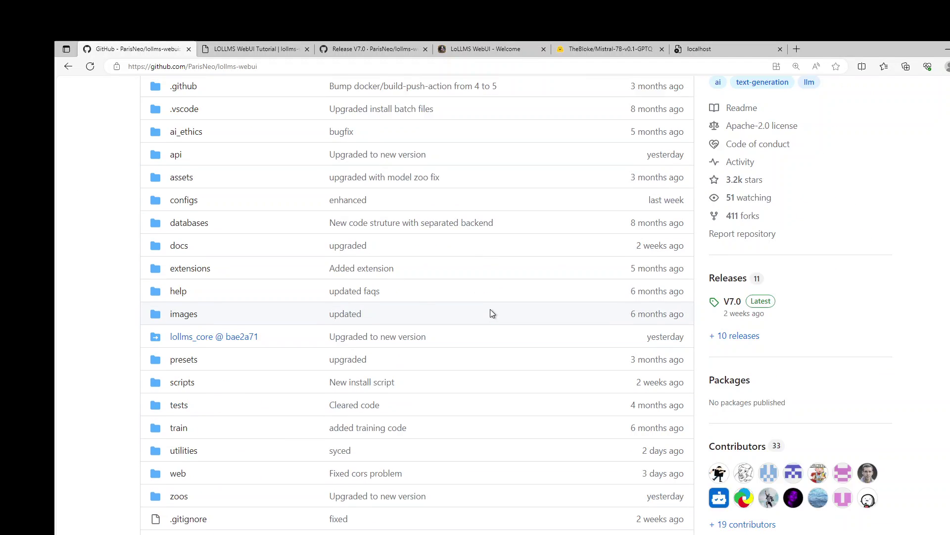
scroll(490, 314, down, 20)
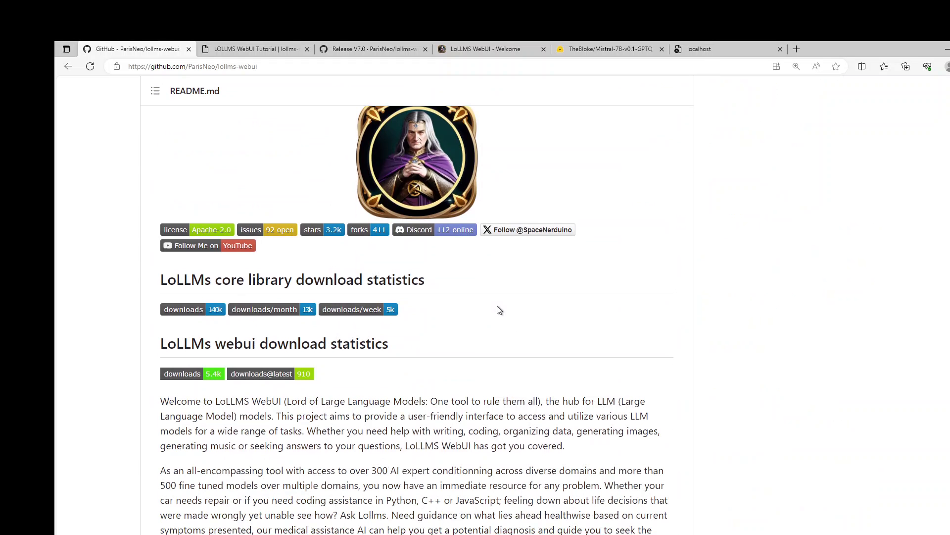
scroll(510, 312, up, 2)
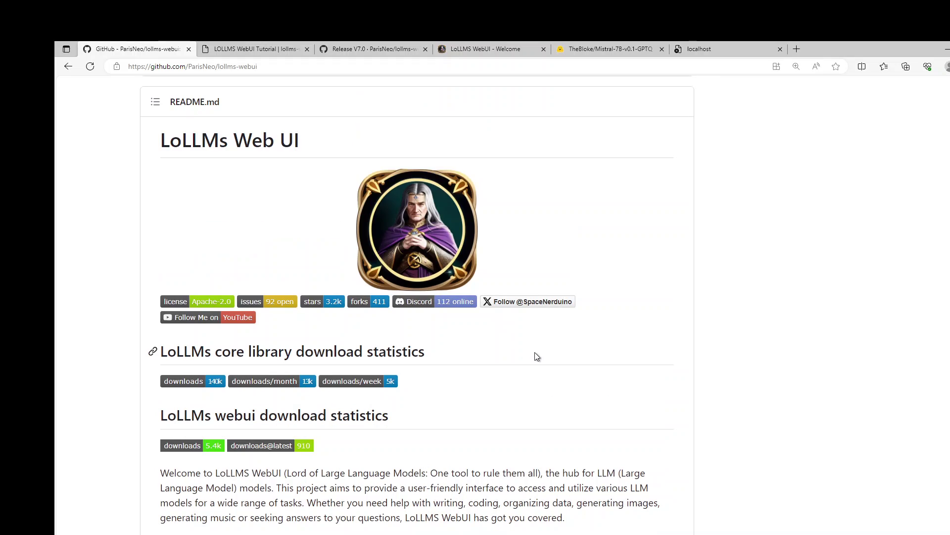